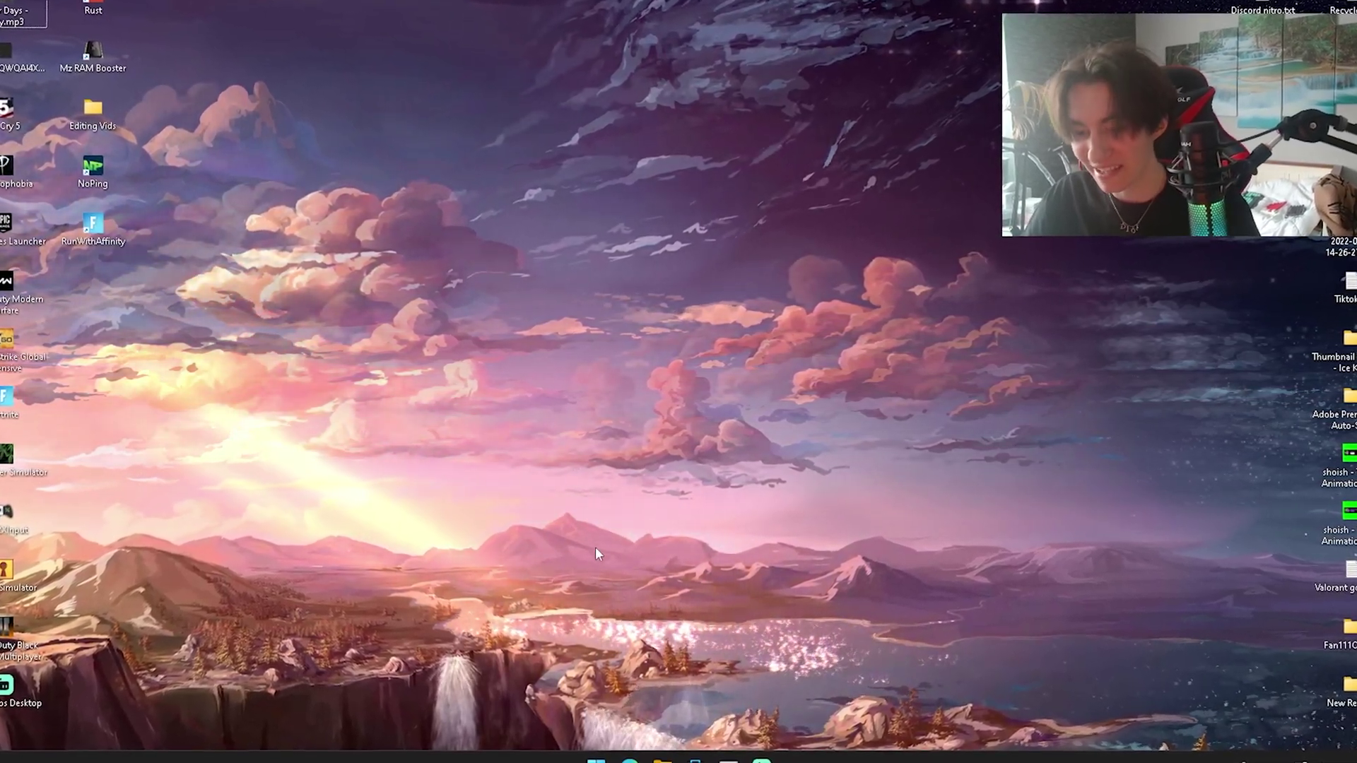
# - Launch Device Manager from a 'dev' search and centre its window on screen
pyautogui.press('super')
pyautogui.write('device Manager')
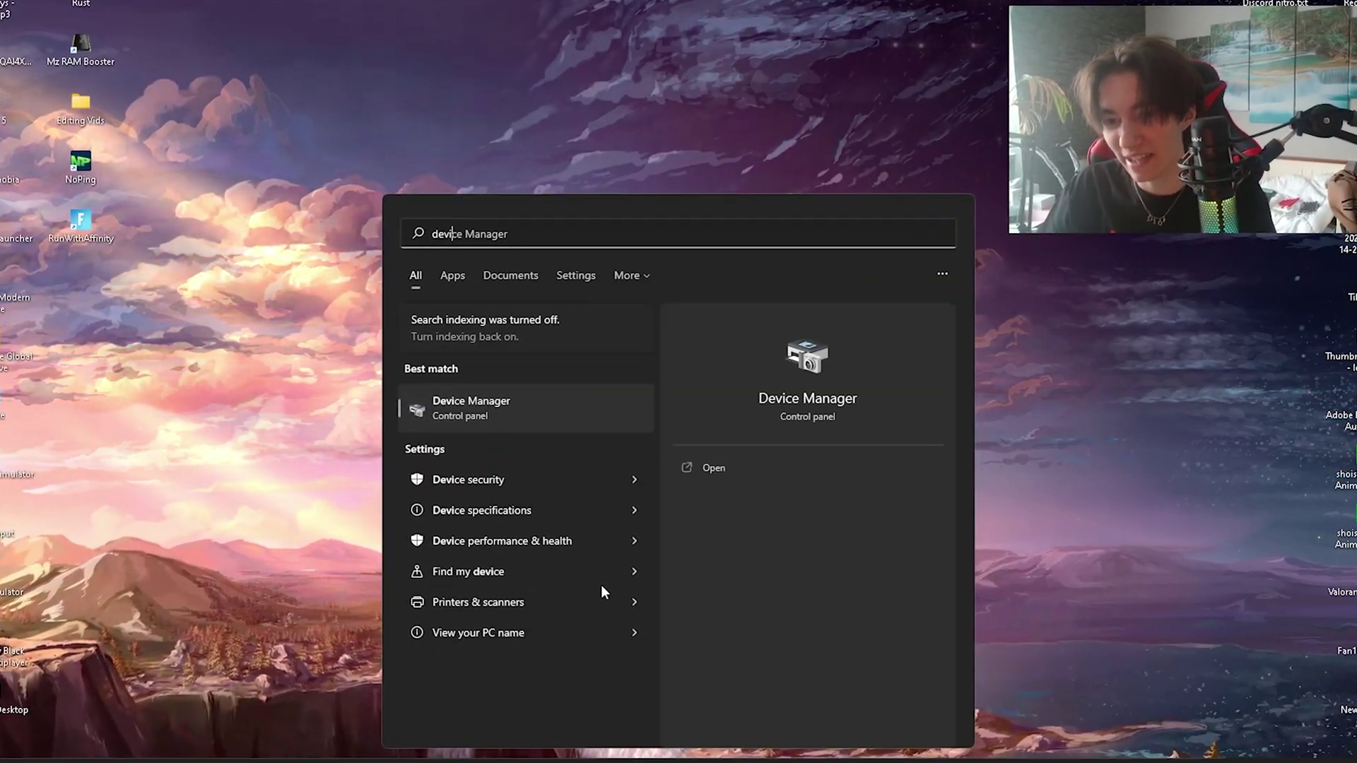
pyautogui.press('Return')
pyautogui.moveTo(303, 18); pyautogui.dragTo(647, 152)
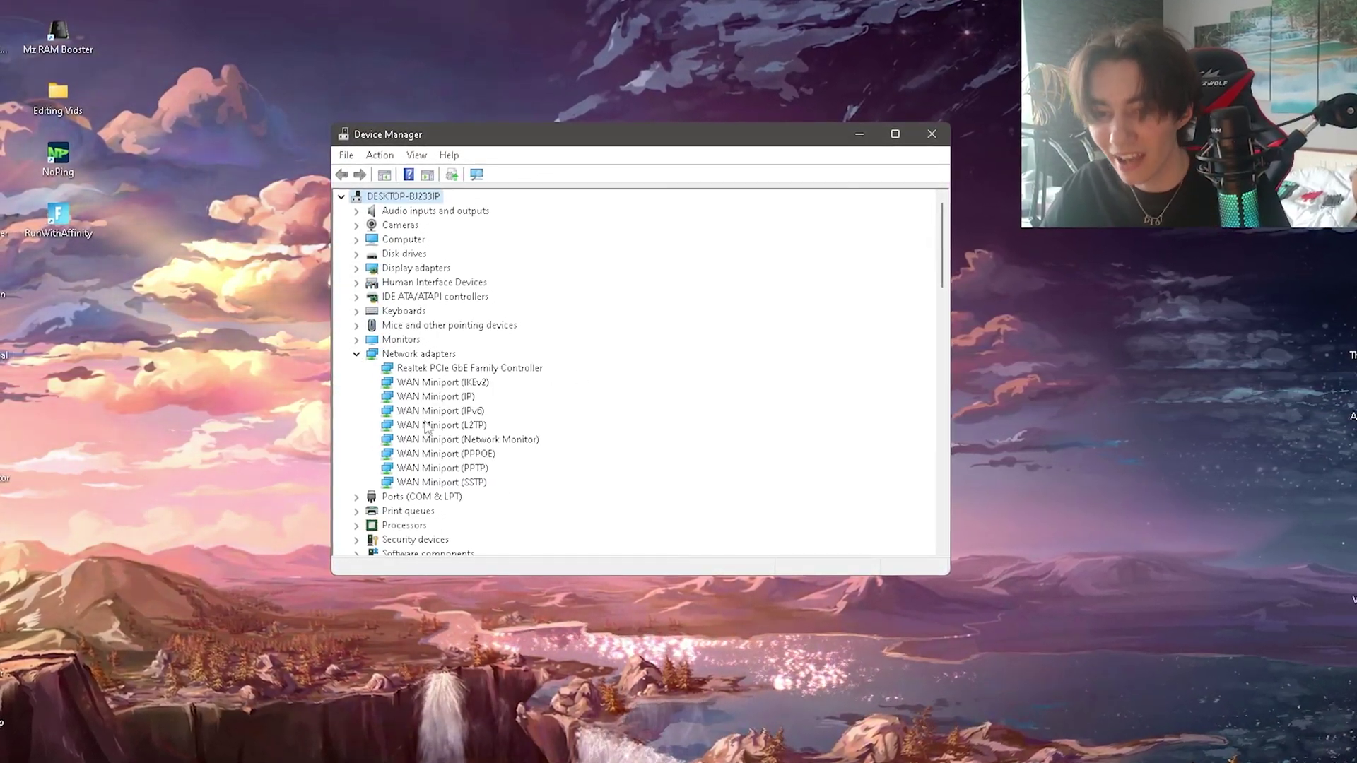
# - Untick 'Allow the computer to turn off this device' in the Realtek adapter's power management properties
pyautogui.rightClick(461, 369)
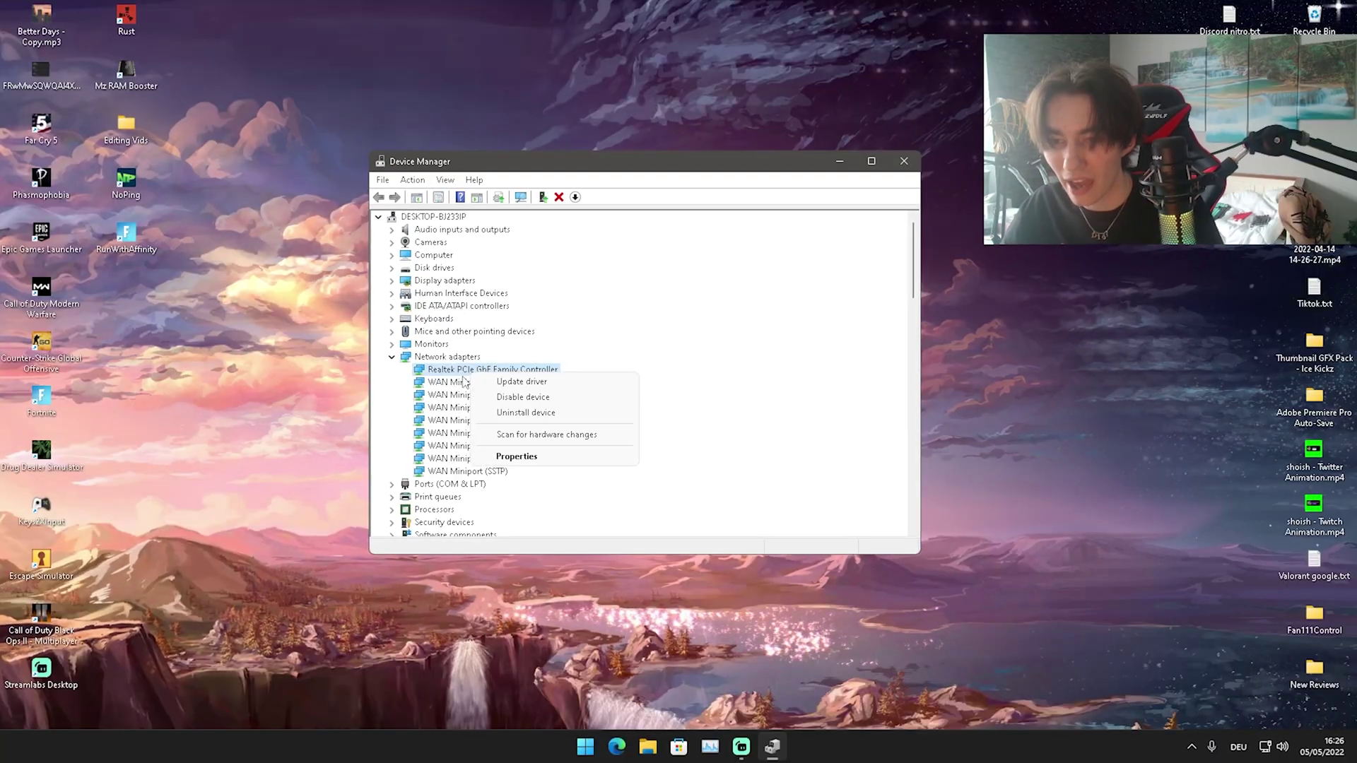
pyautogui.click(514, 457)
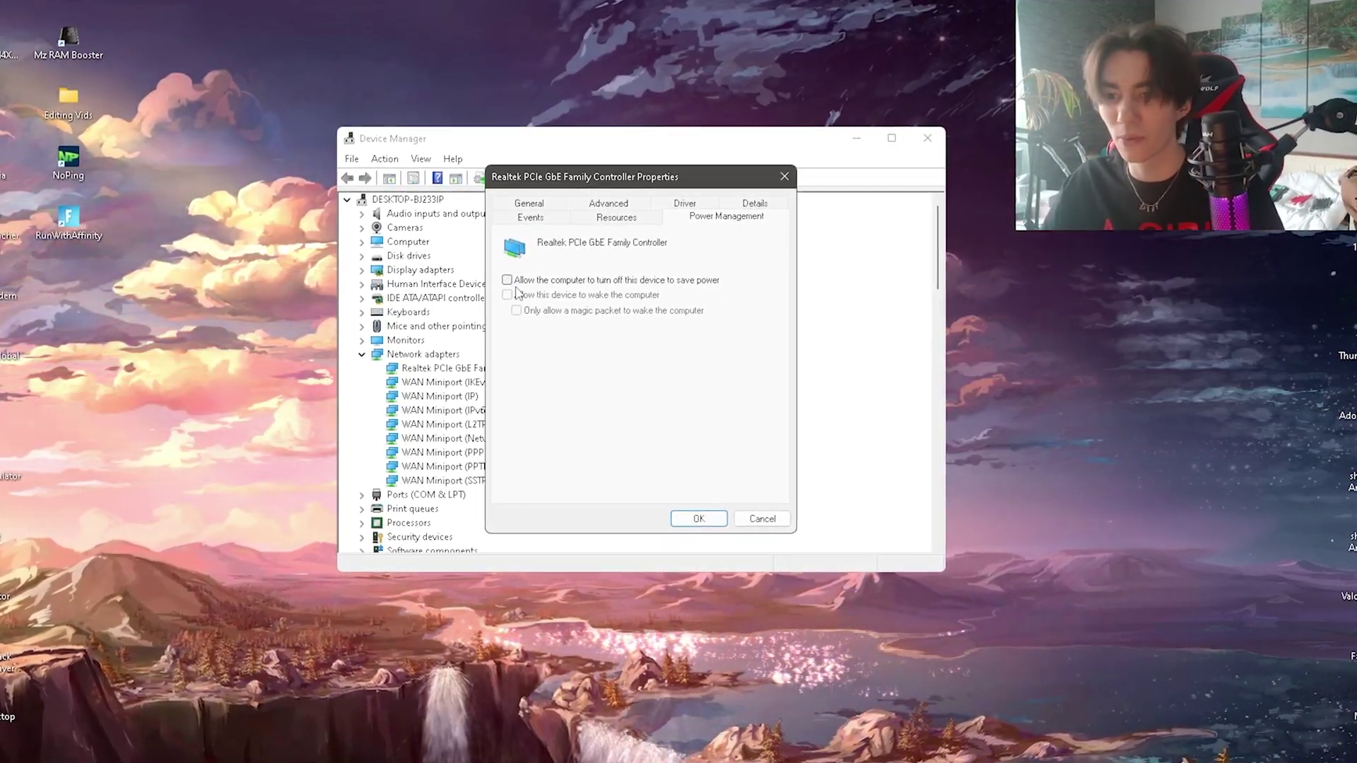
pyautogui.click(698, 519)
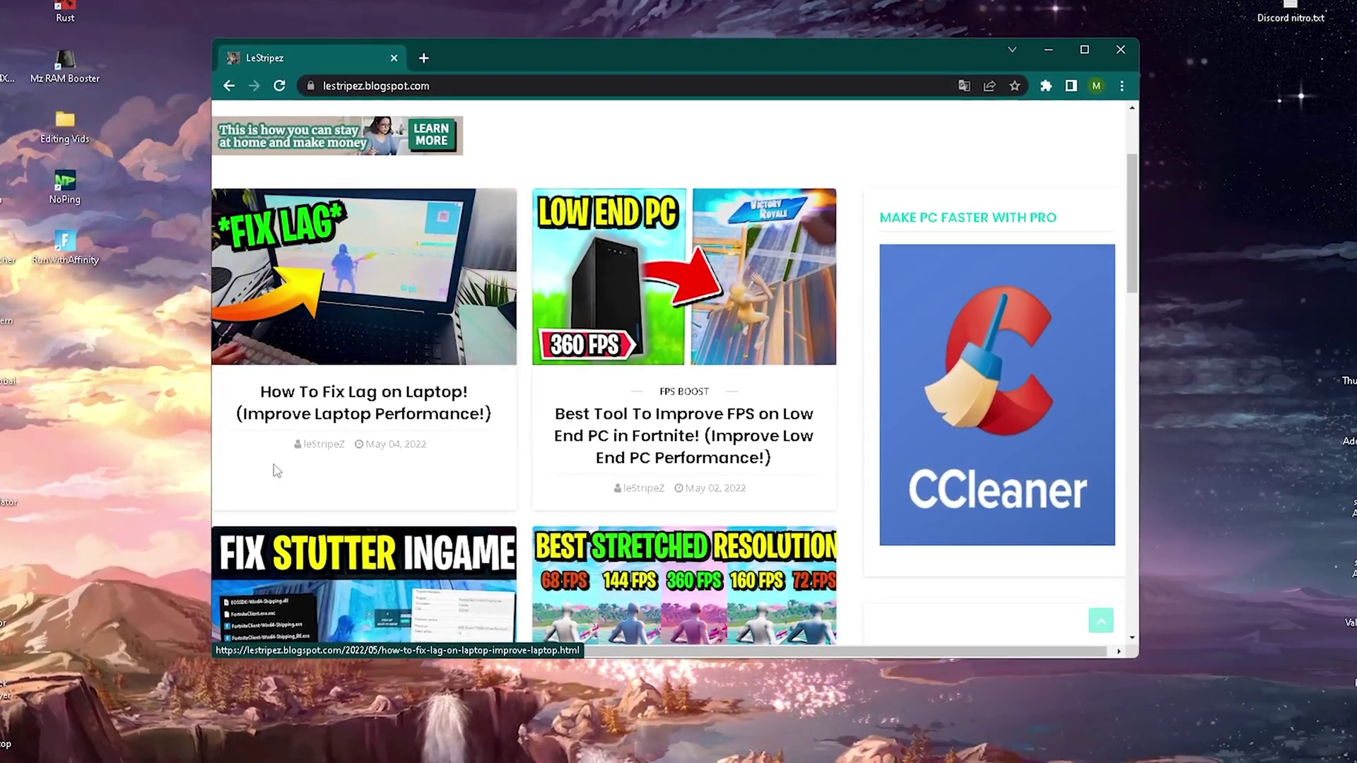
# - Download Network Pack.zip from the 'How To Fix Lag on Laptop!' post, then close Chrome
pyautogui.click(365, 393)
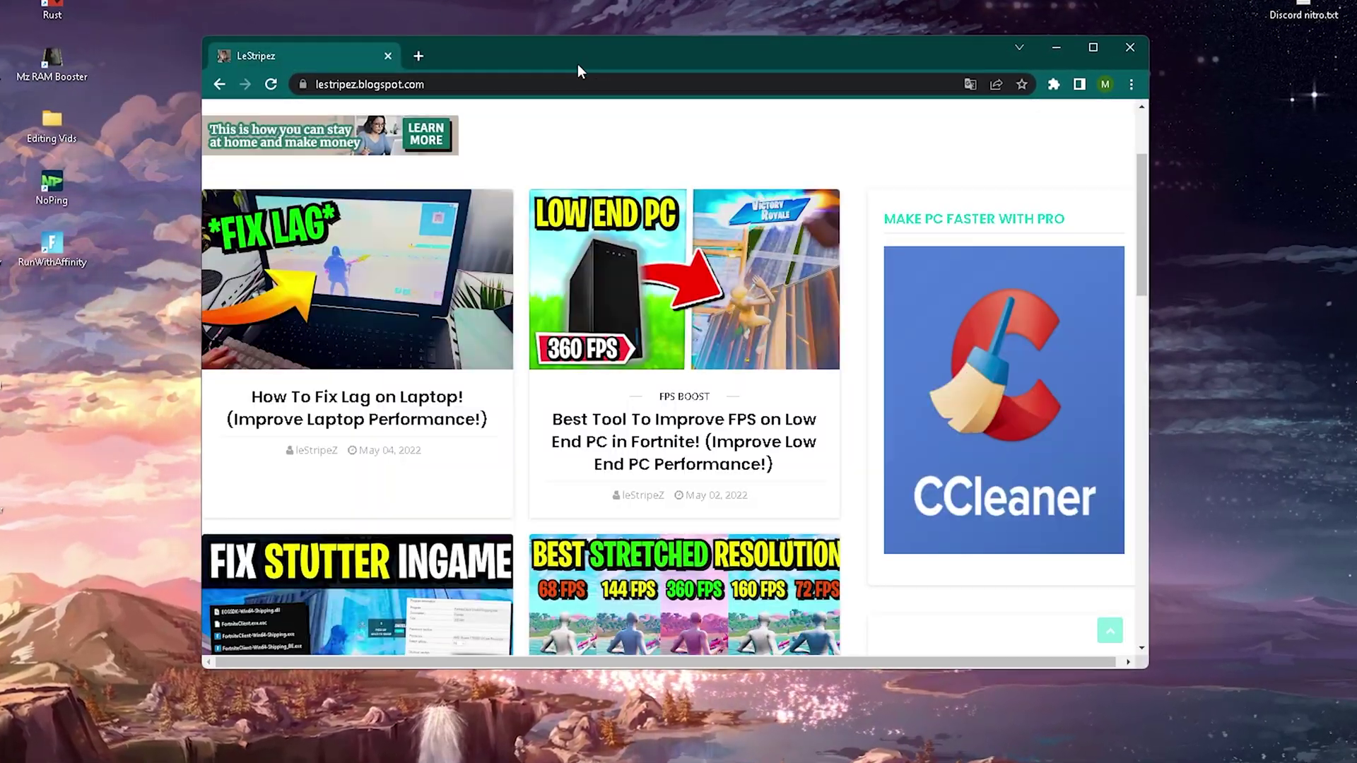
pyautogui.click(312, 476)
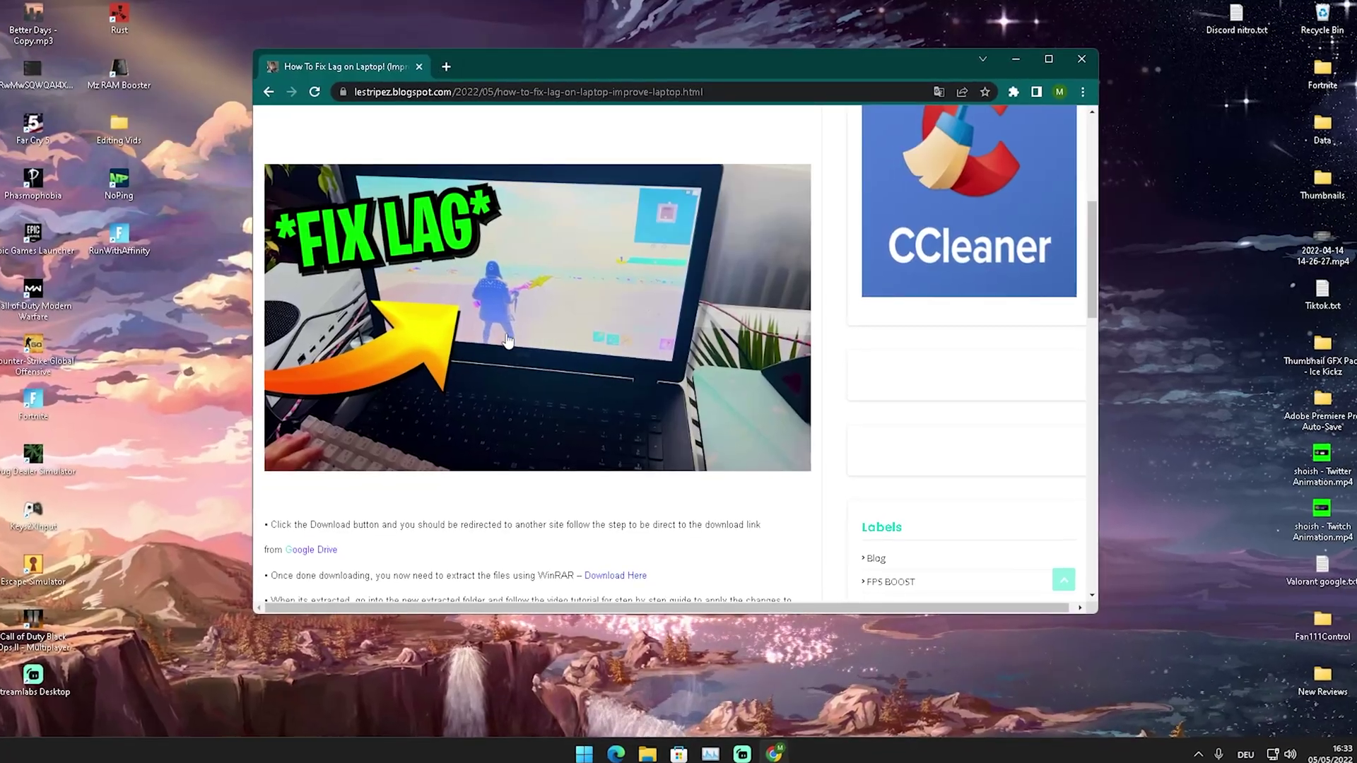
pyautogui.scroll(-5, 677, 477)
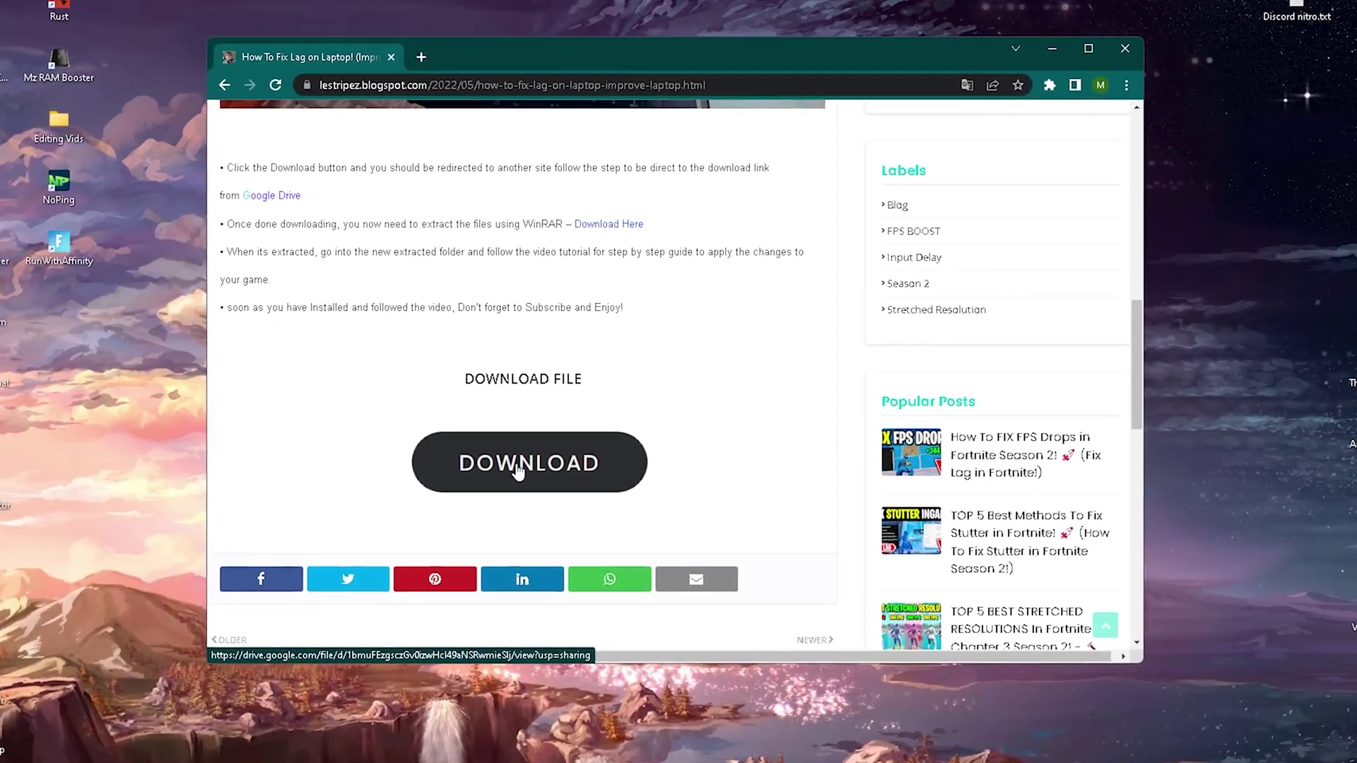
pyautogui.click(519, 466)
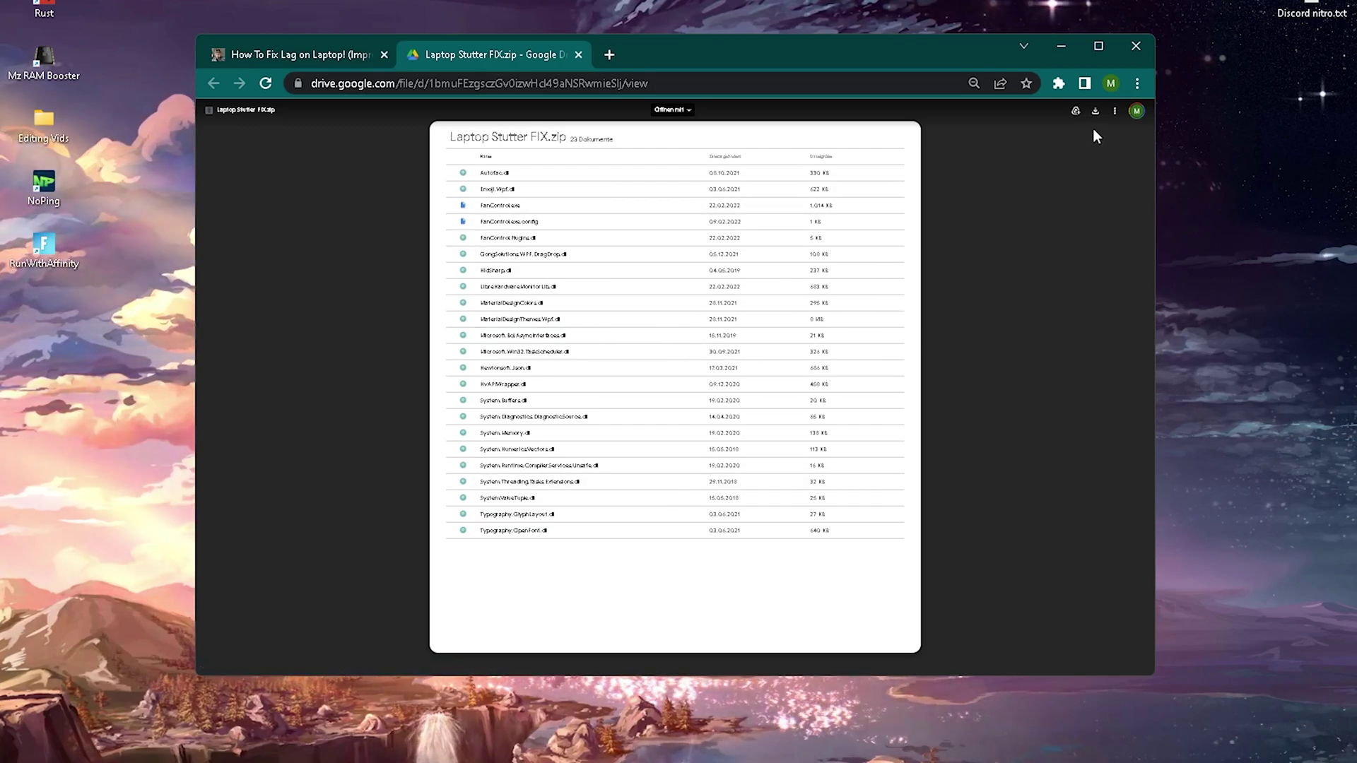
pyautogui.click(1135, 47)
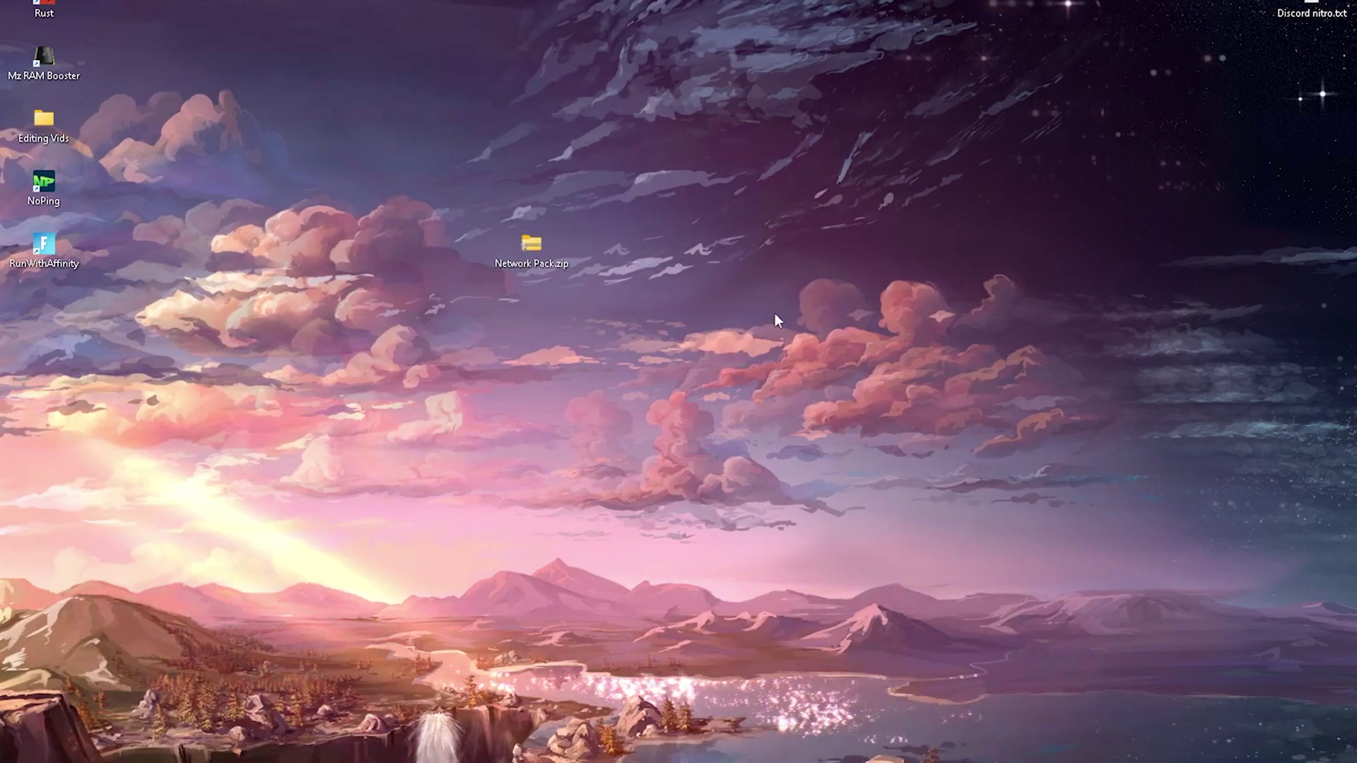
# - Extract Network Pack.zip into a Network Pack folder on the desktop
pyautogui.rightClick(549, 248)
pyautogui.click(593, 381)
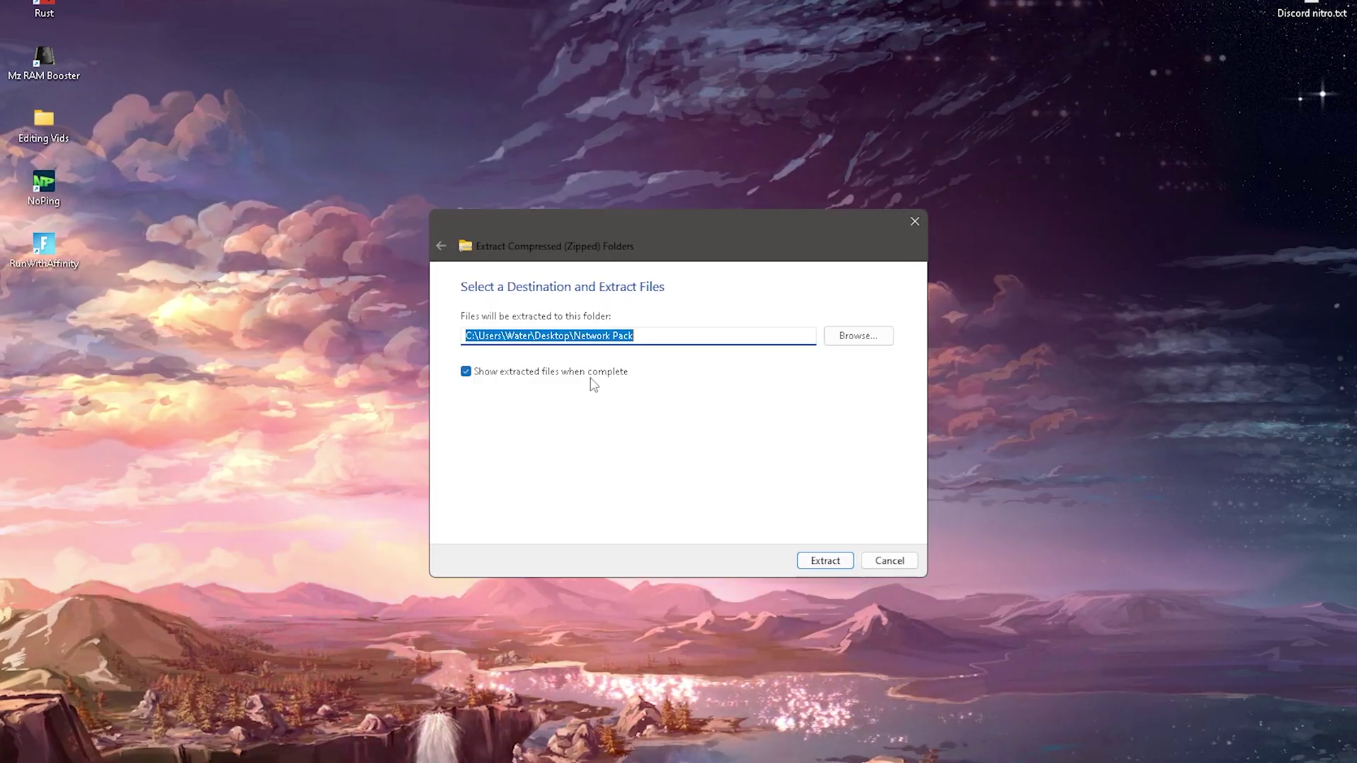
pyautogui.click(821, 561)
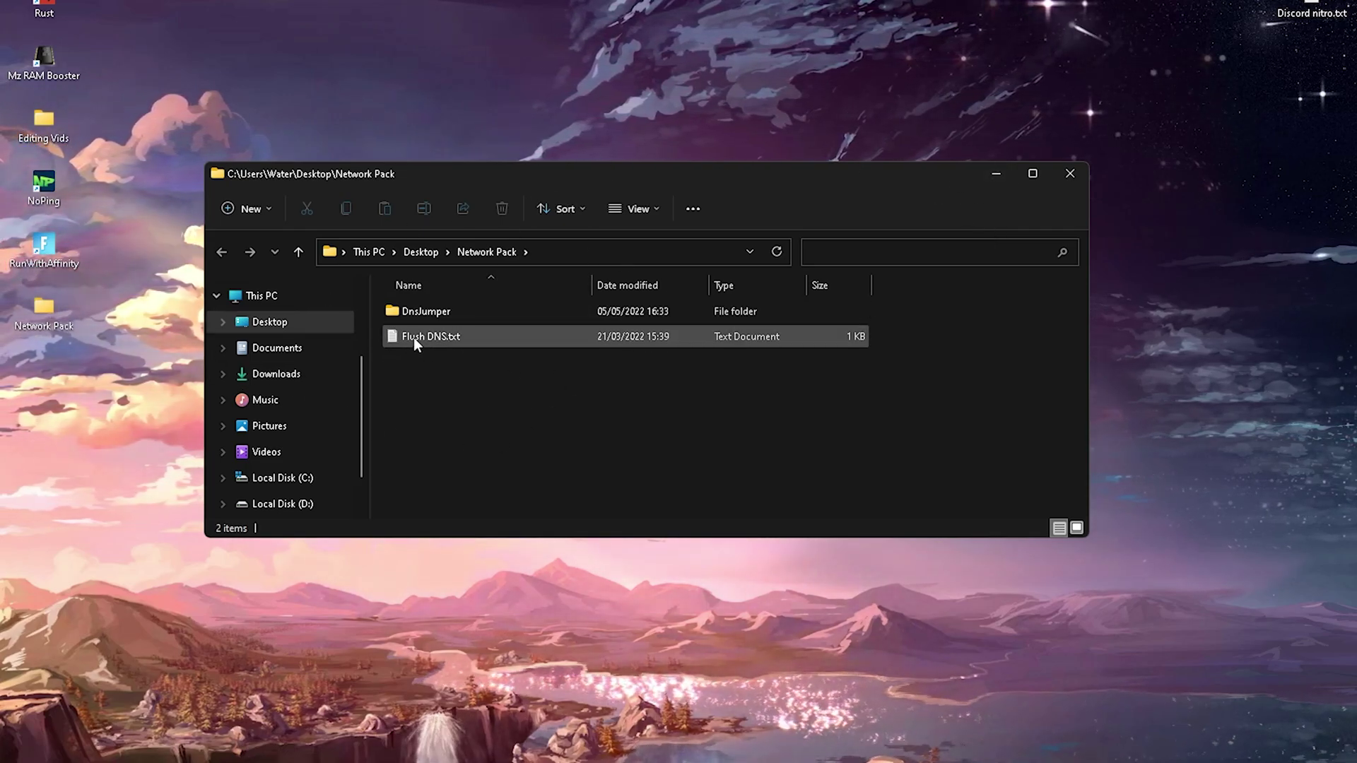
# - Open Flush DNS.txt in Notepad and move its window lower on screen
pyautogui.click(411, 338)
pyautogui.doubleClick(411, 337)
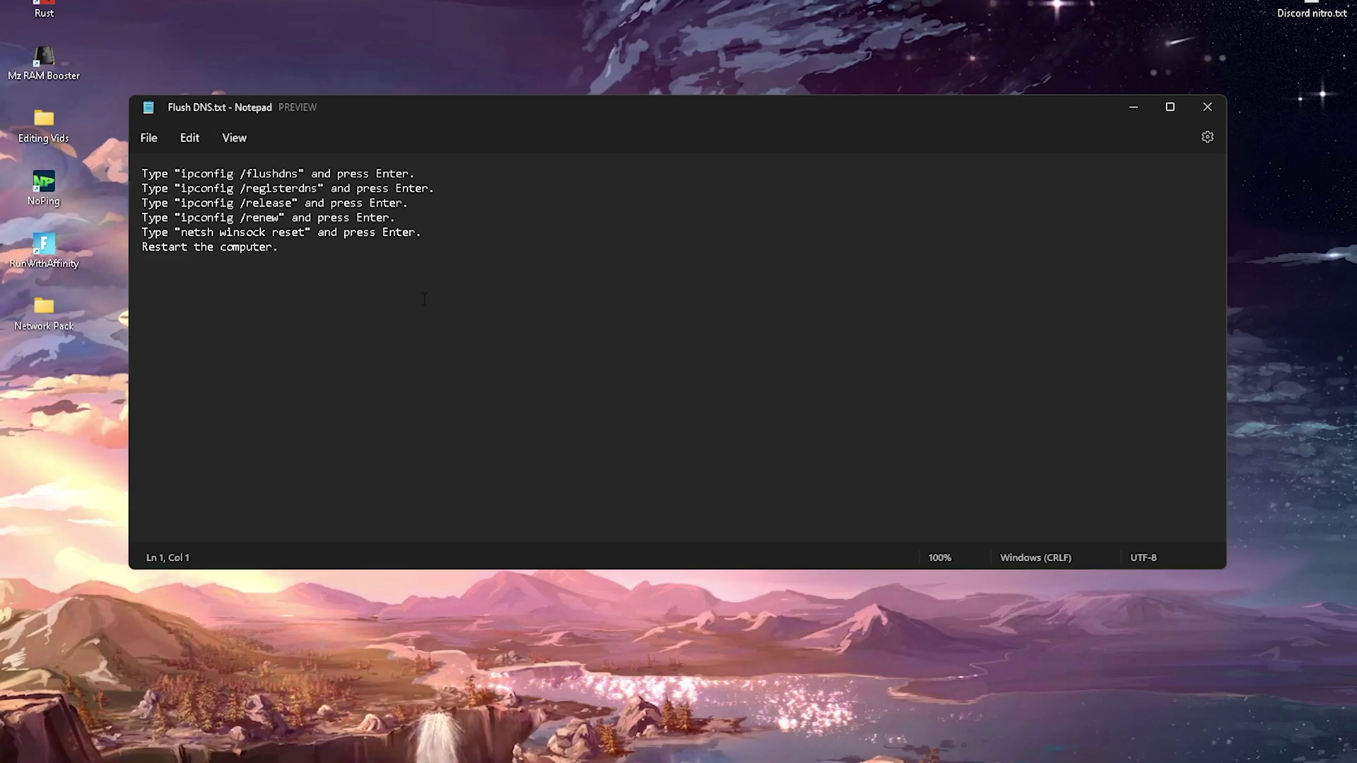
pyautogui.moveTo(443, 112); pyautogui.dragTo(496, 190)
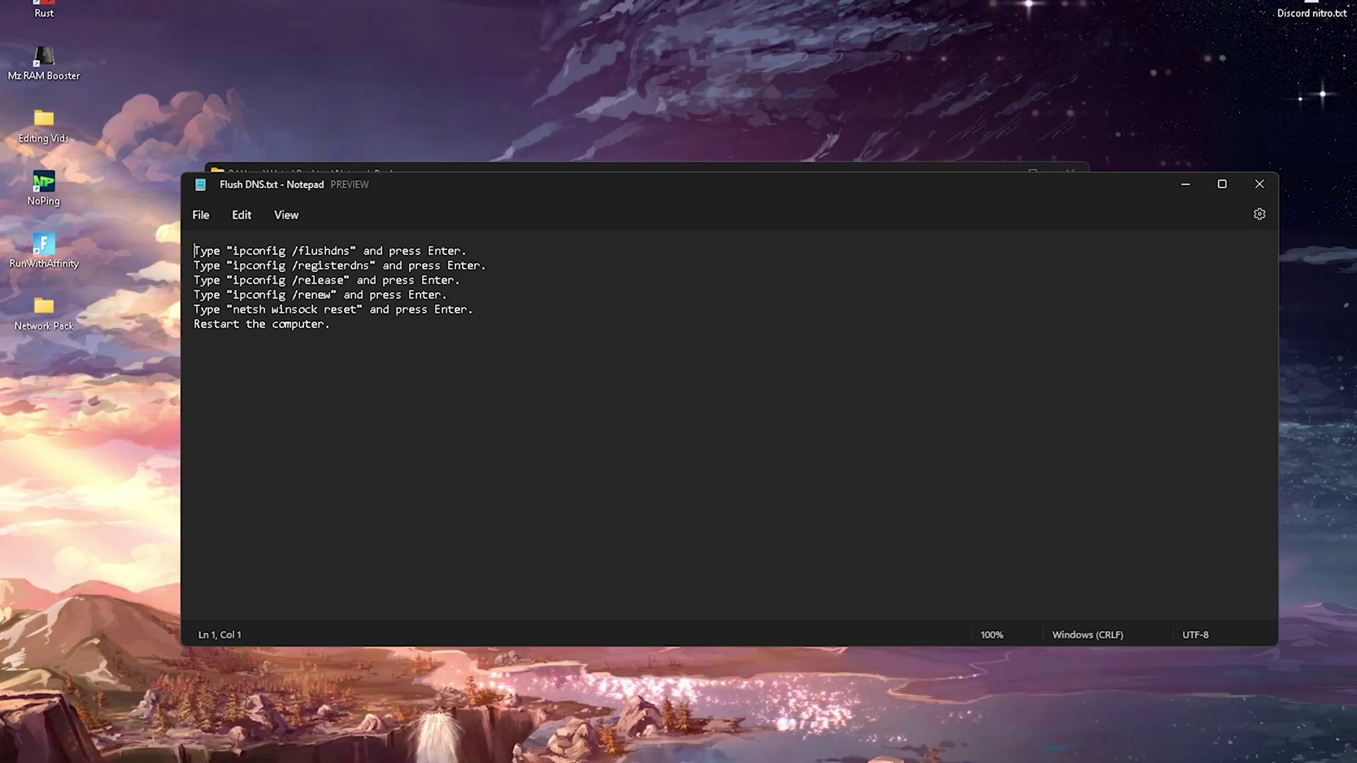
# - Start Command Prompt as administrator and place the Flush DNS notes beside it
pyautogui.press('super')
pyautogui.write('cmd')
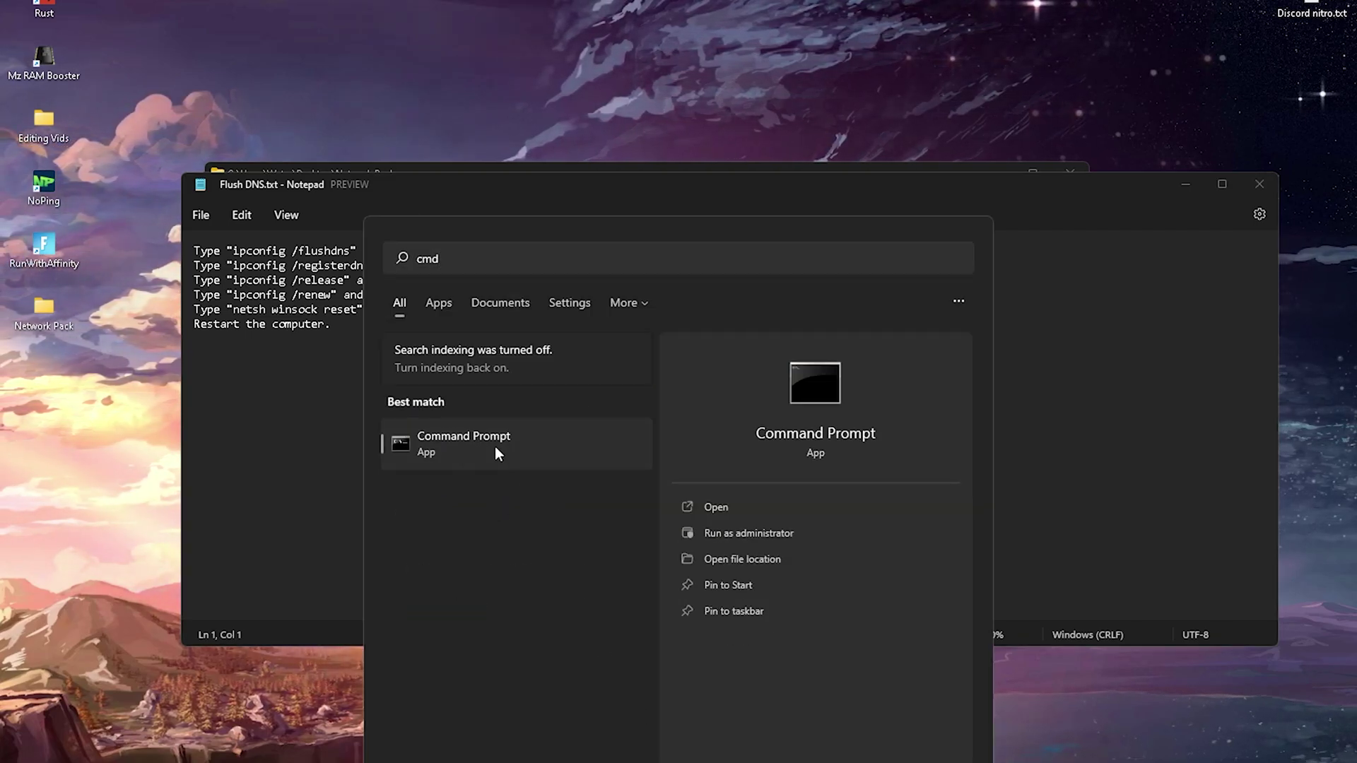
pyautogui.rightClick(498, 453)
pyautogui.click(548, 472)
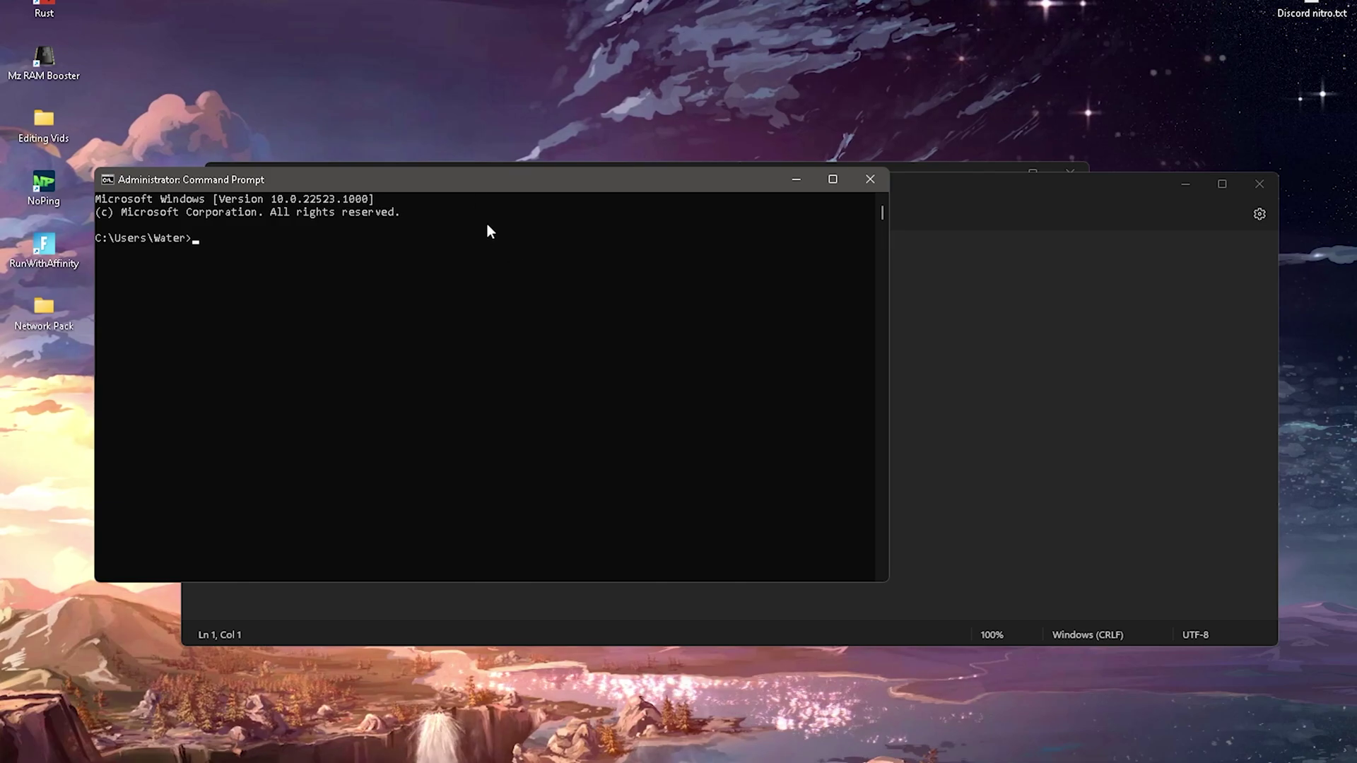
pyautogui.moveTo(878, 188); pyautogui.dragTo(1238, 160)
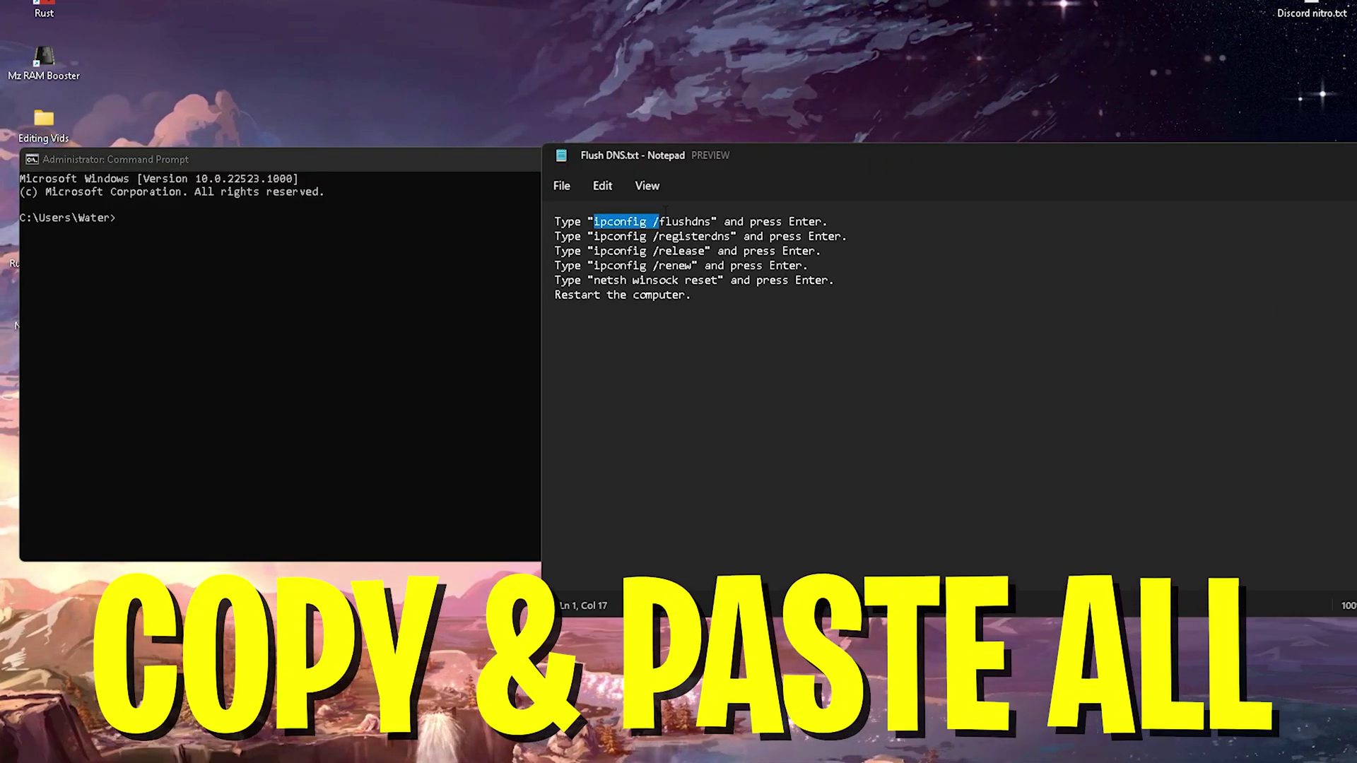
pyautogui.click(369, 253)
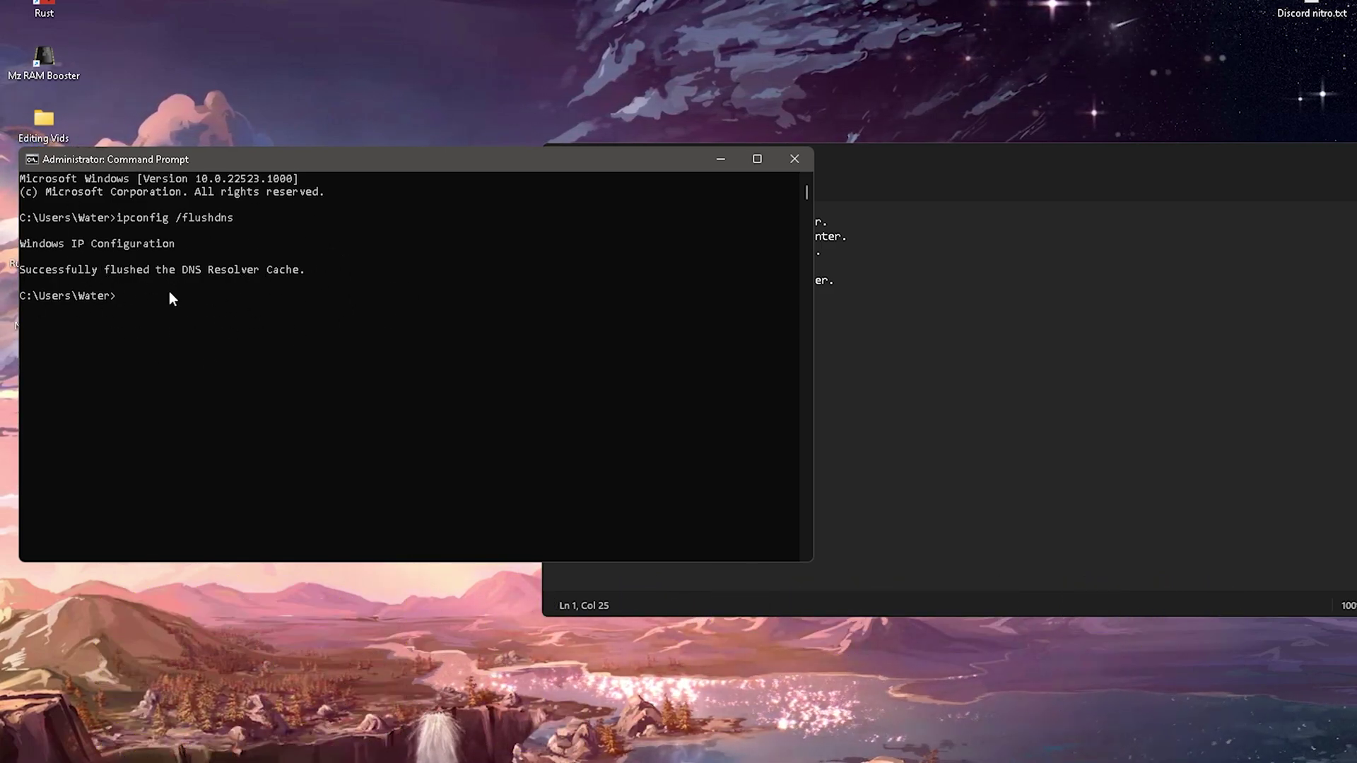
# - Copy ipconfig /registerdns from the notes and run it in Command Prompt
pyautogui.click(820, 338)
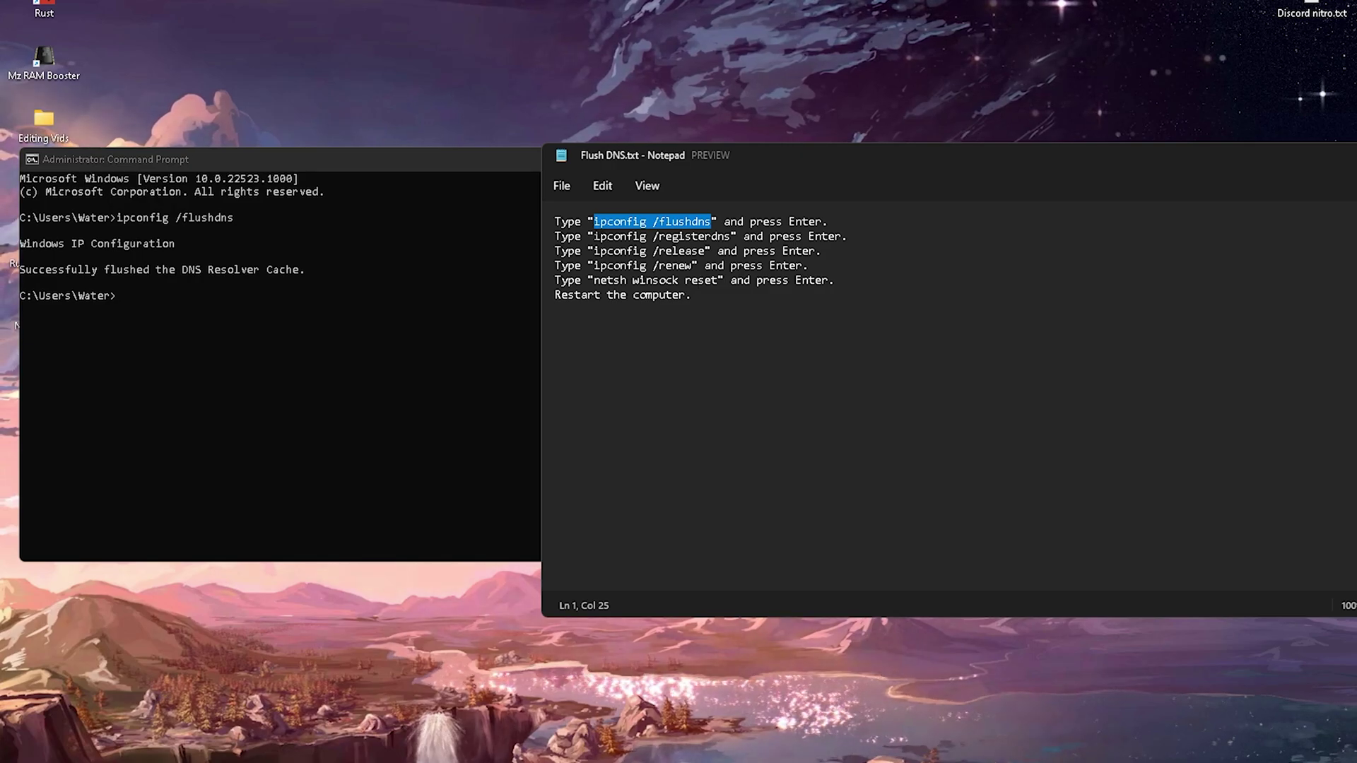
pyautogui.hotkey('shift', 'Right')
pyautogui.hotkey('ctrl', 'c')
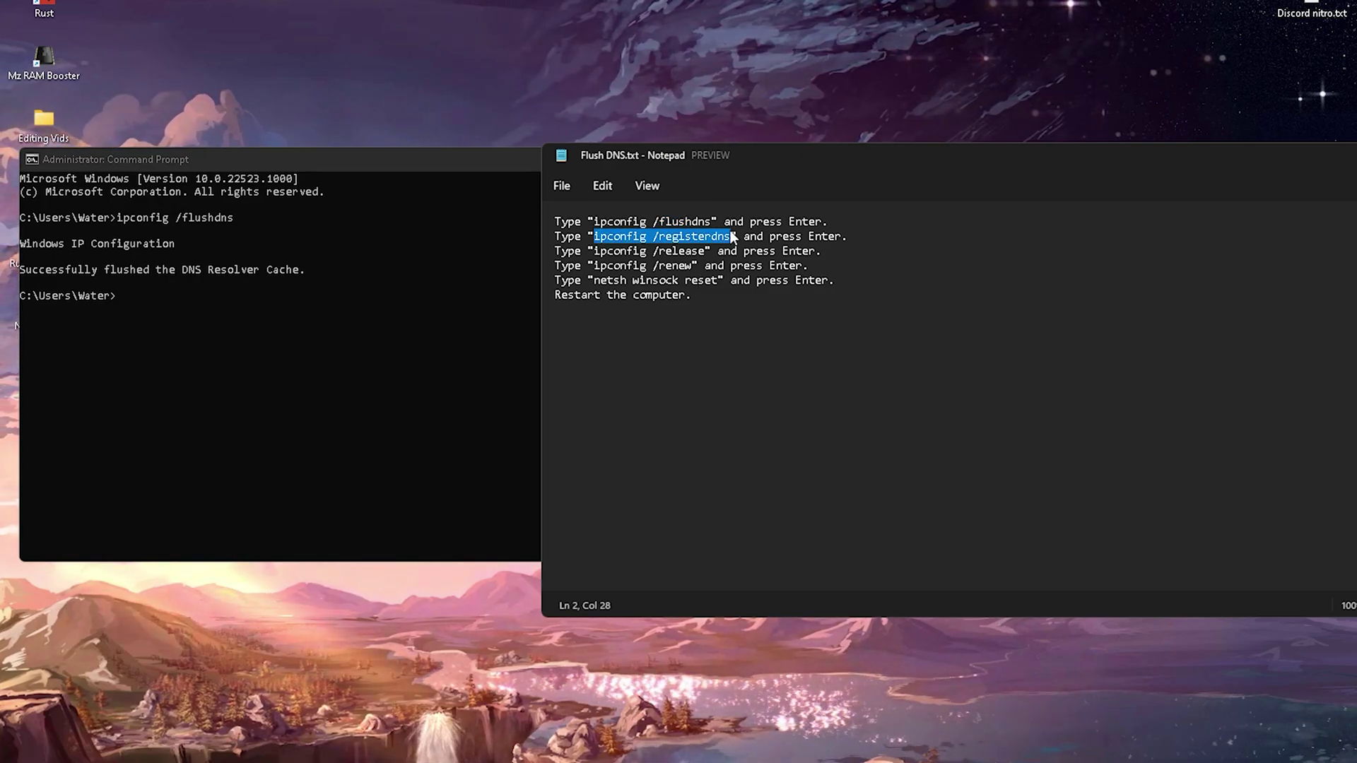
pyautogui.click(400, 255)
pyautogui.hotkey('ctrl', 'v')
pyautogui.press('Return')
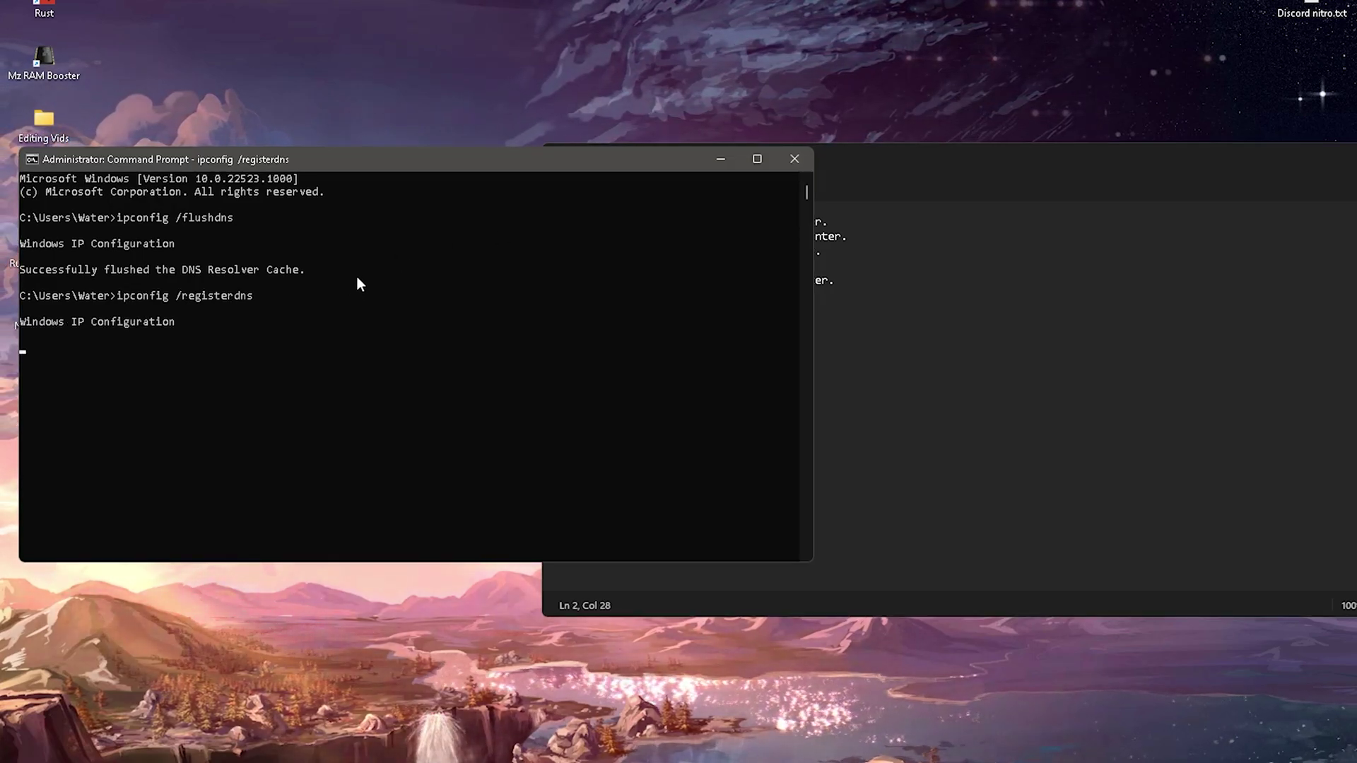
# - Select the first three instruction lines in the Flush DNS notes
pyautogui.hotkey('alt', 'Tab')
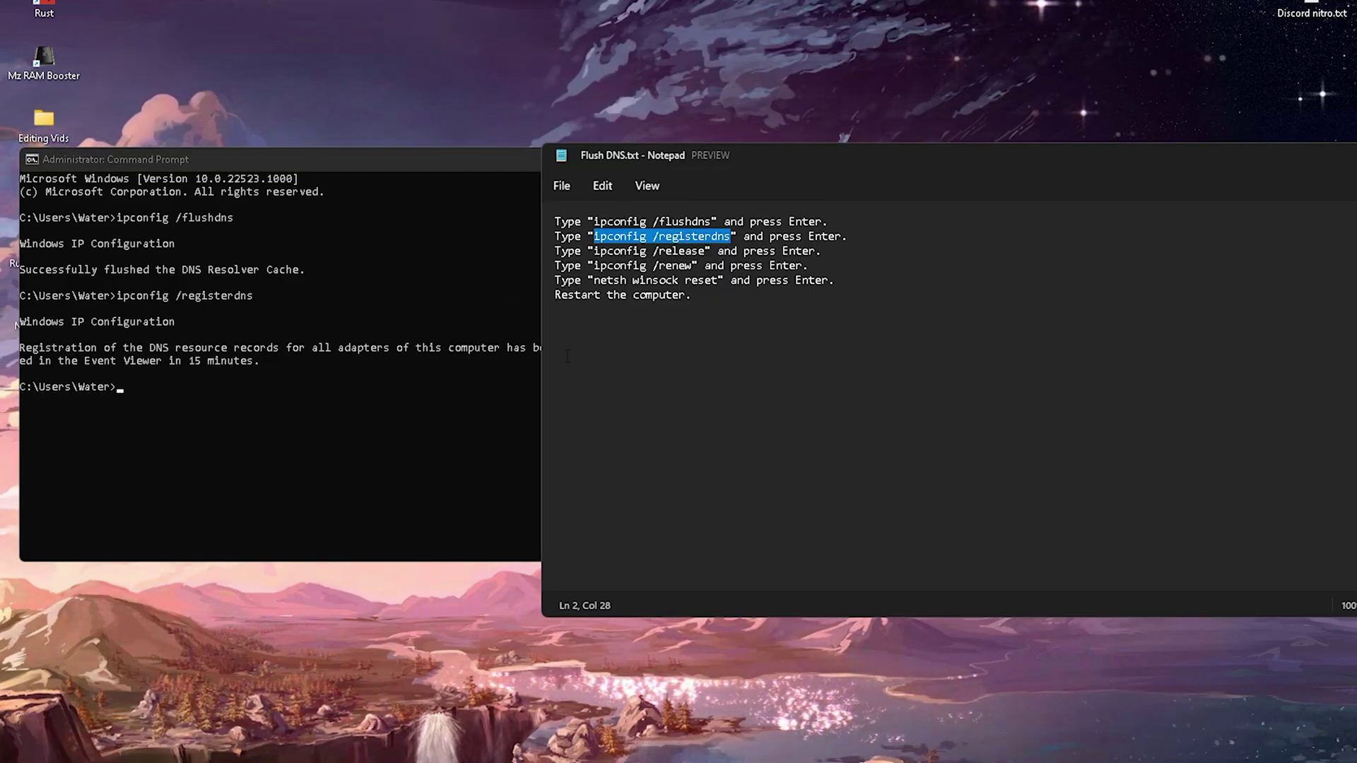
pyautogui.click(646, 265)
pyautogui.moveTo(555, 221); pyautogui.dragTo(820, 251)
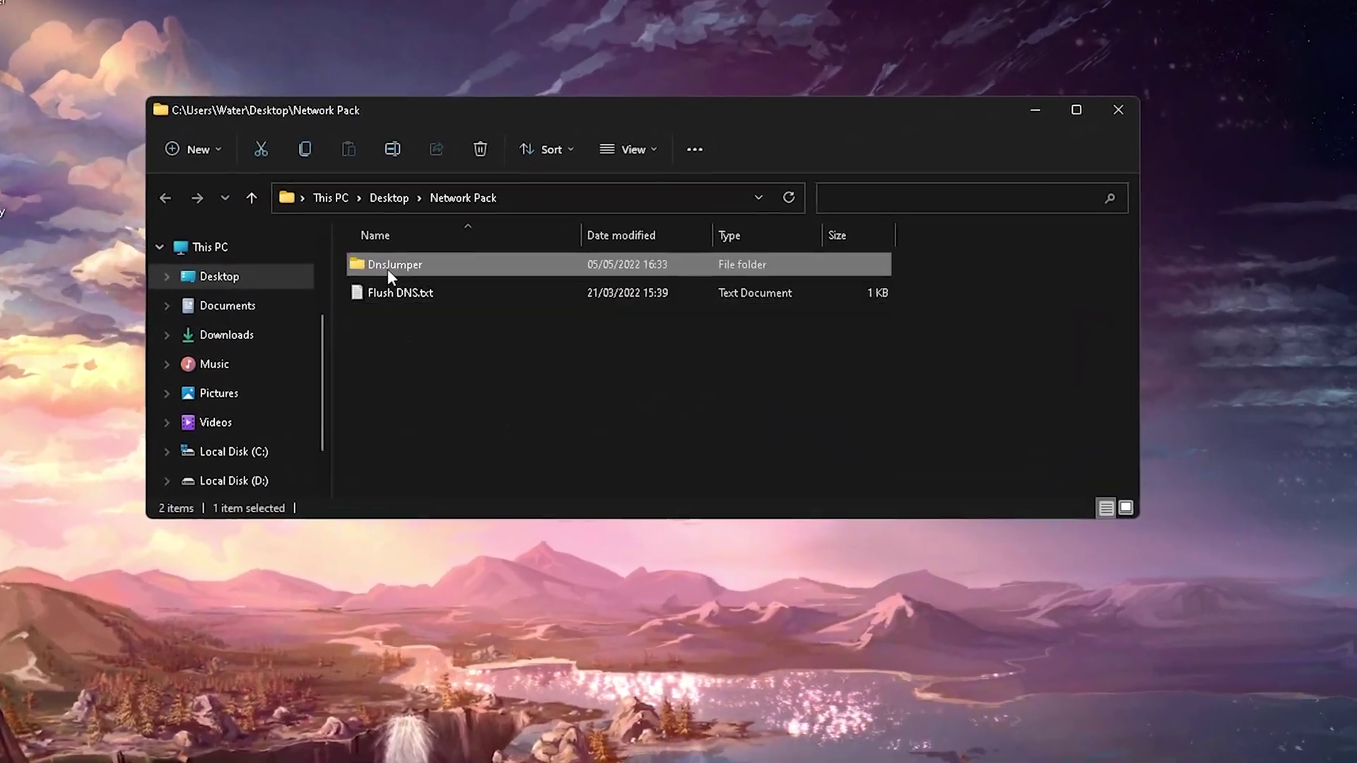
# - Launch DNS Jumper from the DnsJumper folder
pyautogui.doubleClick(413, 277)
pyautogui.click(424, 279)
pyautogui.doubleClick(330, 235)
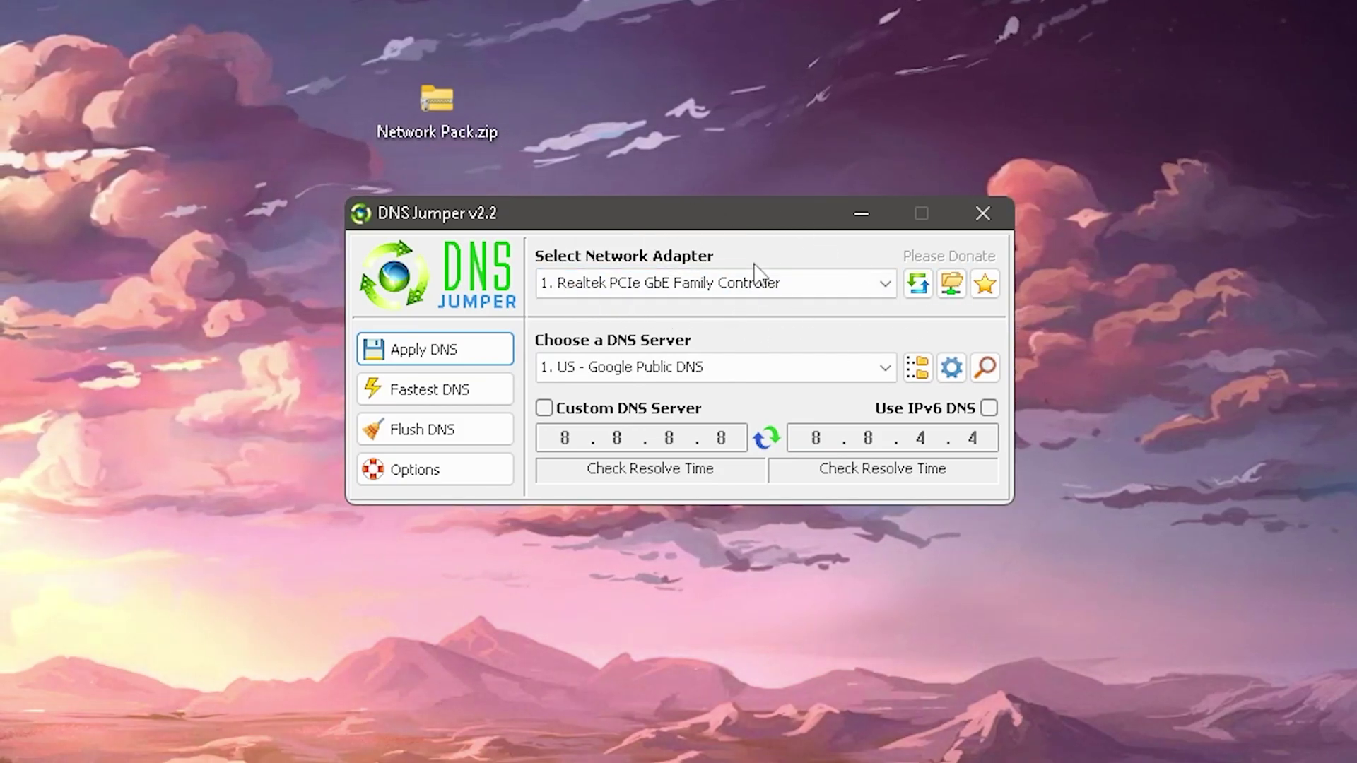
# - Run the Fastest DNS test and apply US - OpenDNS - 2 (208.67.222.220 / 208.67.220.222)
pyautogui.click(436, 393)
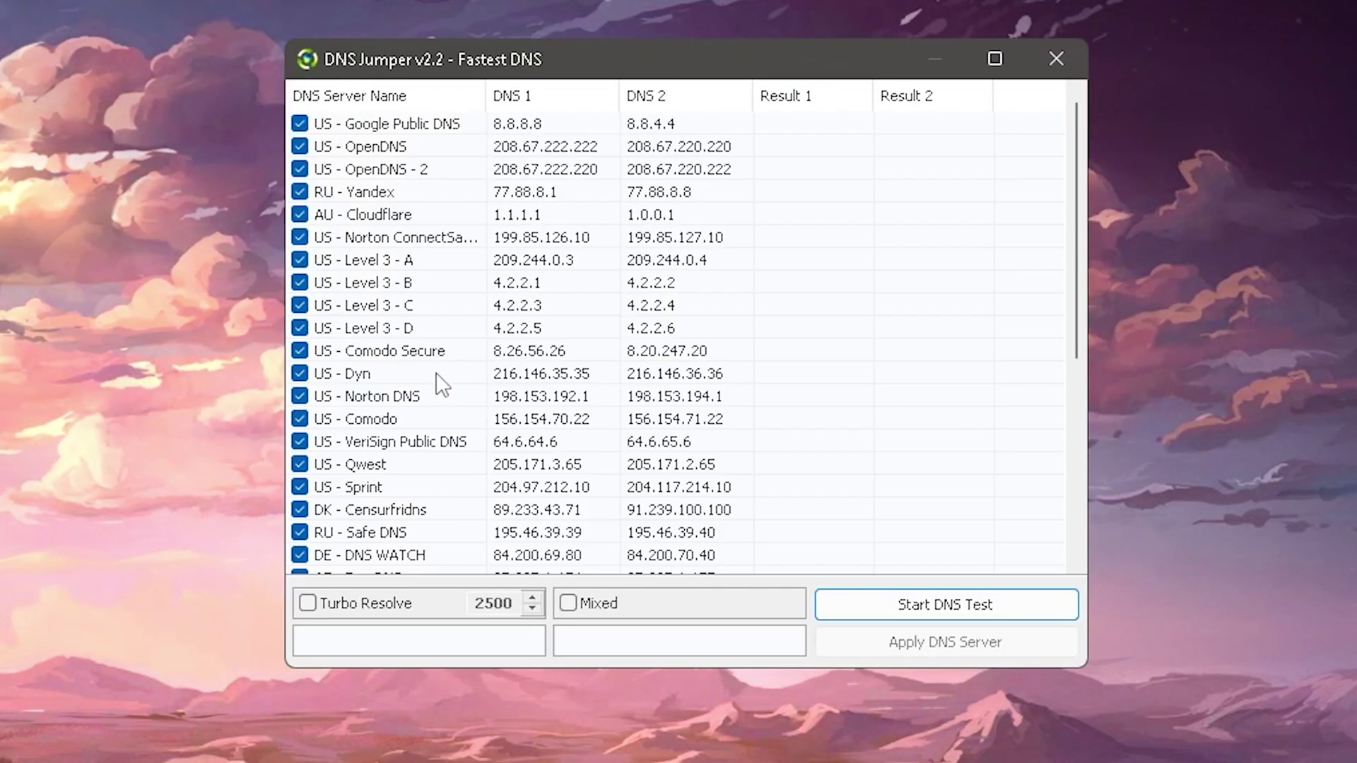
pyautogui.click(900, 614)
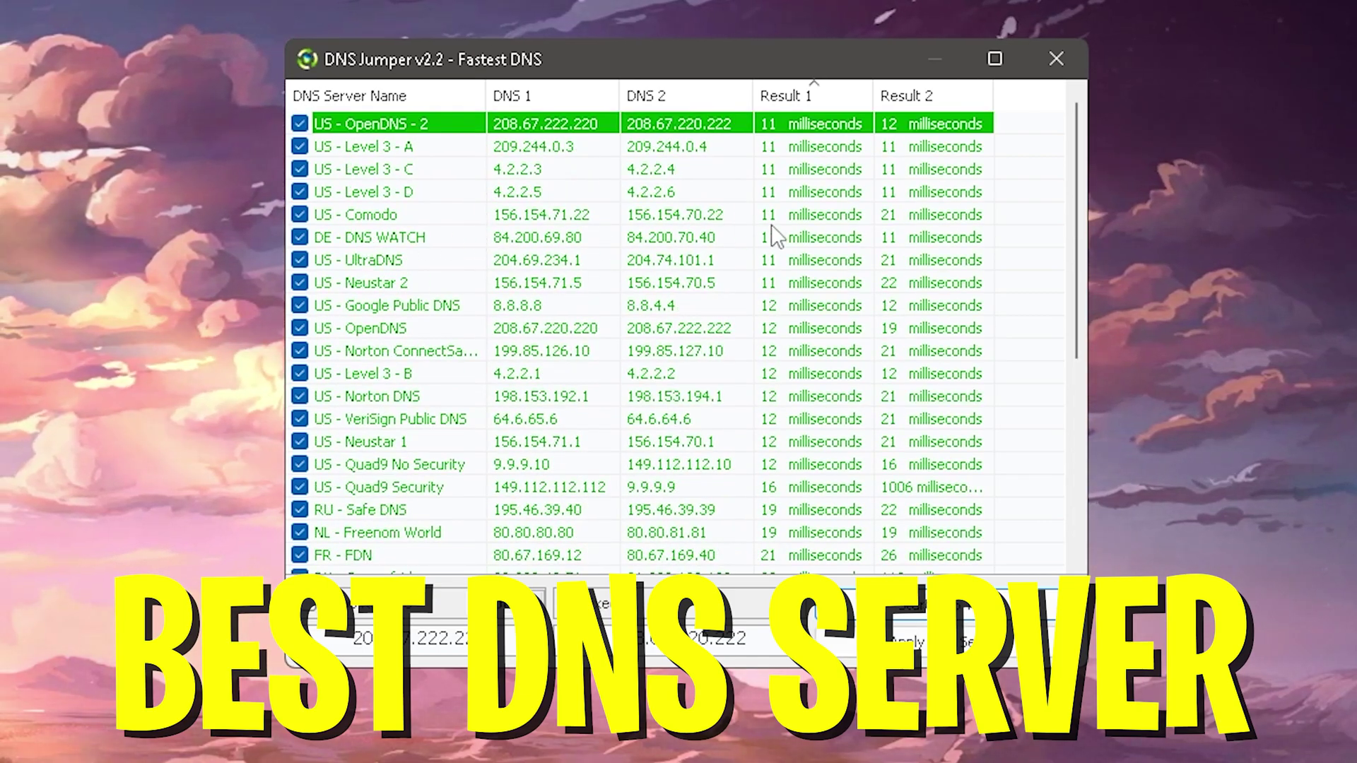
pyautogui.click(903, 648)
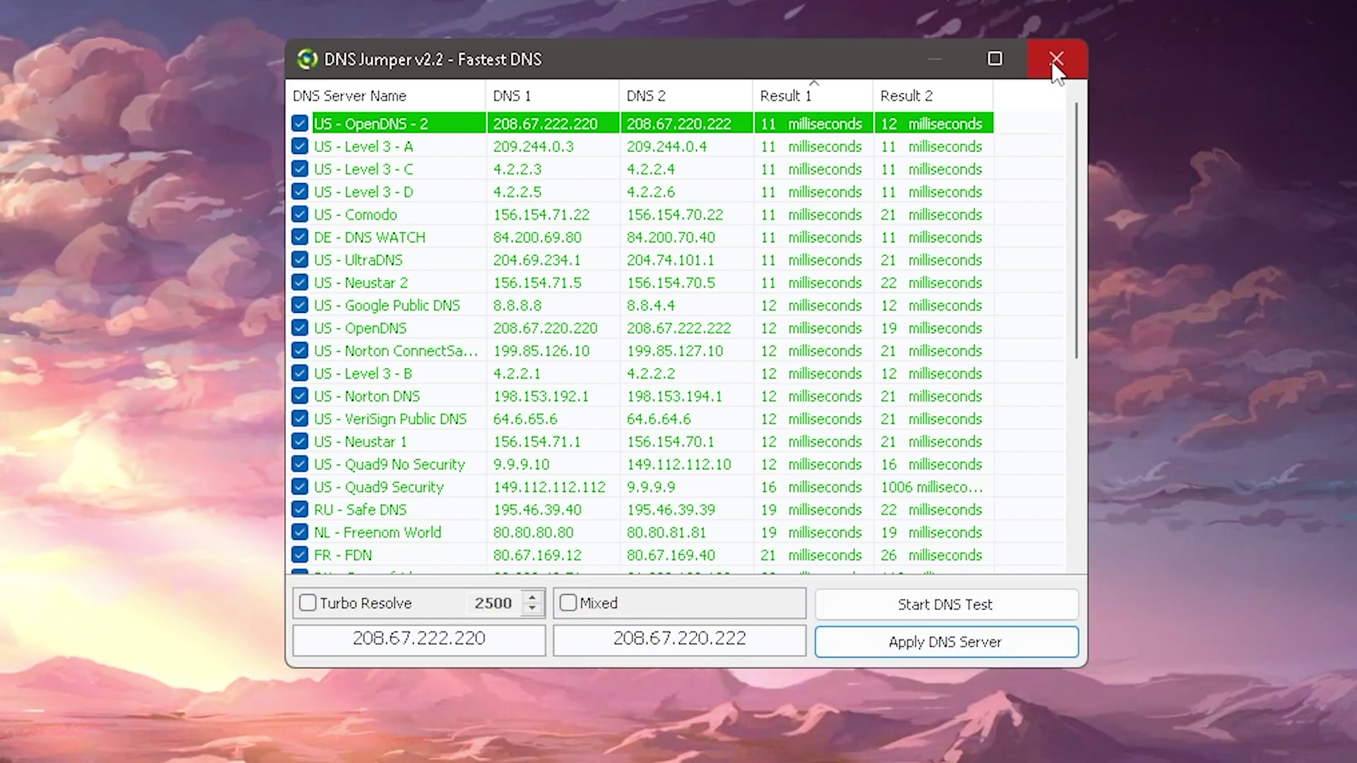
# - Close the Fastest DNS results window, then exit DNS Jumper
pyautogui.click(1055, 59)
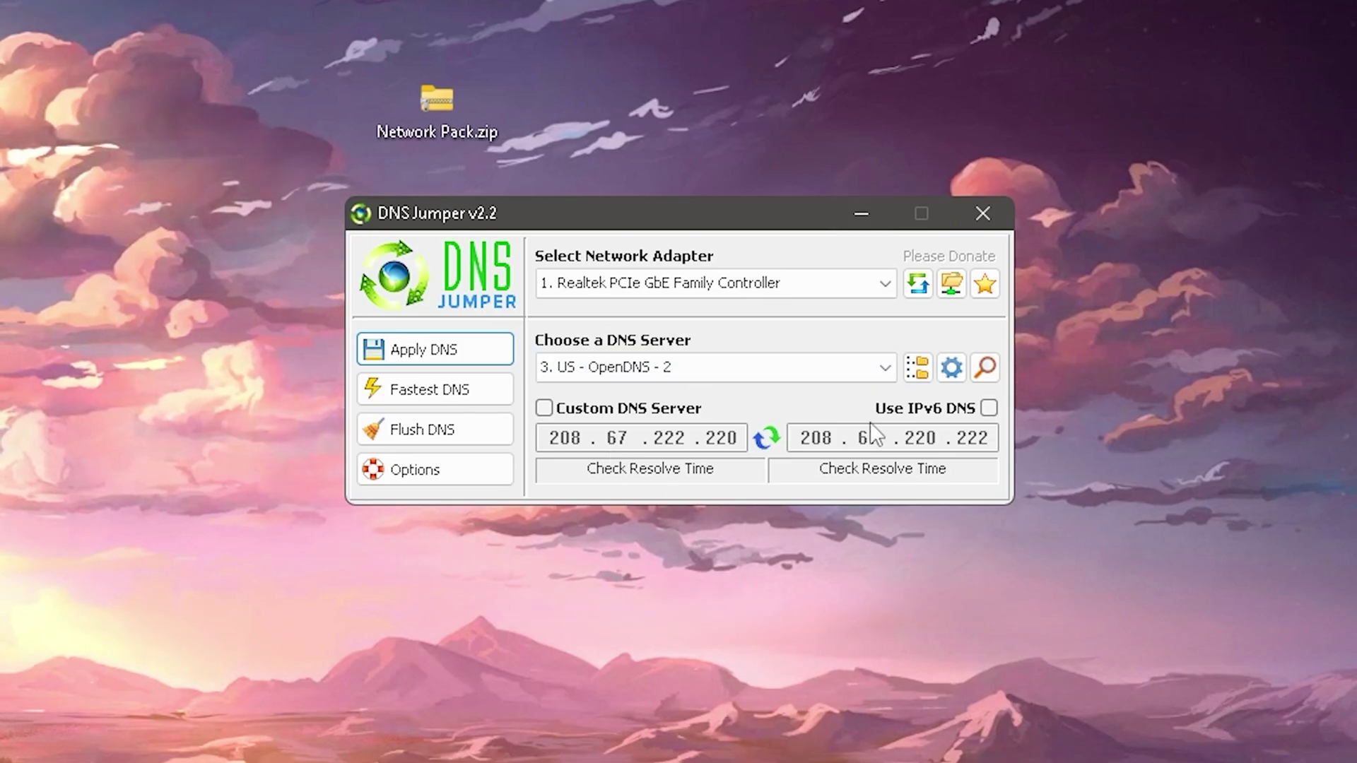
pyautogui.click(982, 214)
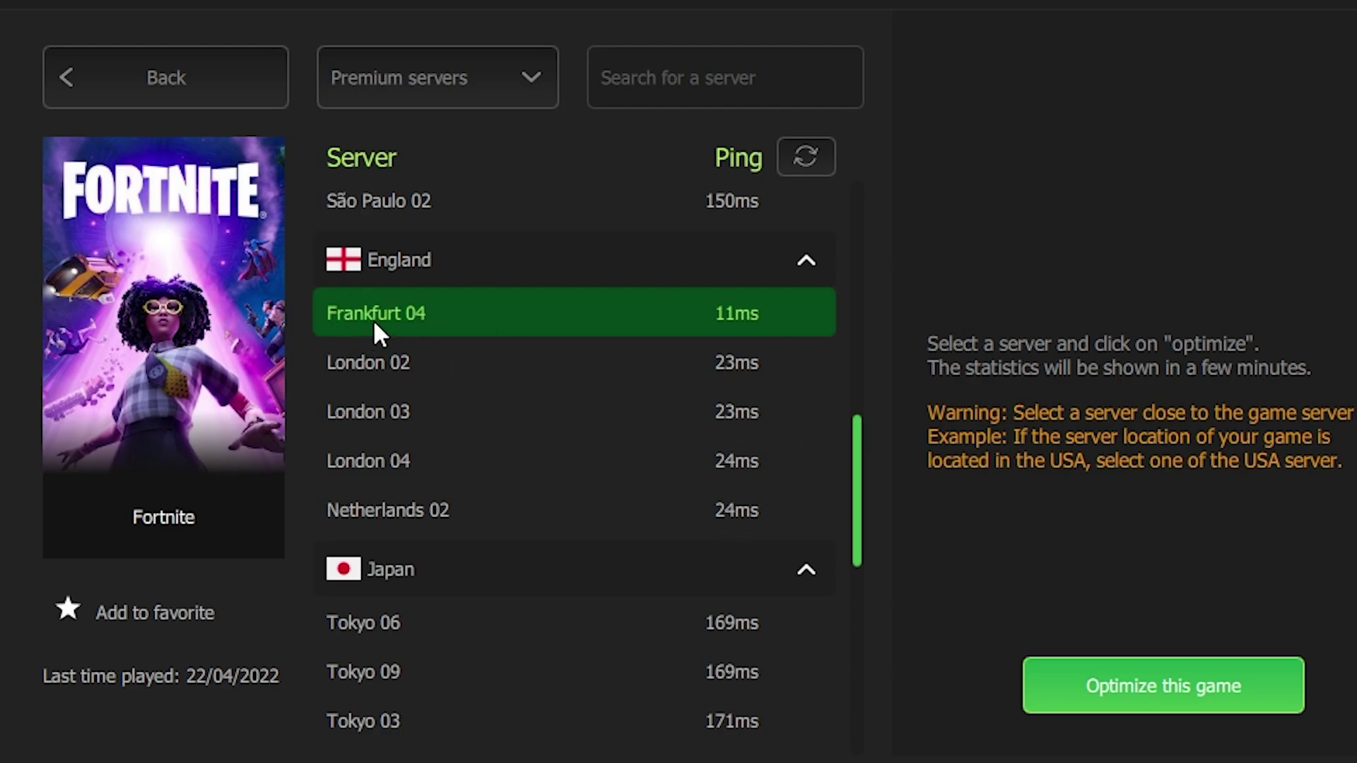
# - Optimize Fortnite in NoPing through the Frankfurt 04 server at 11ms
pyautogui.click(1130, 685)
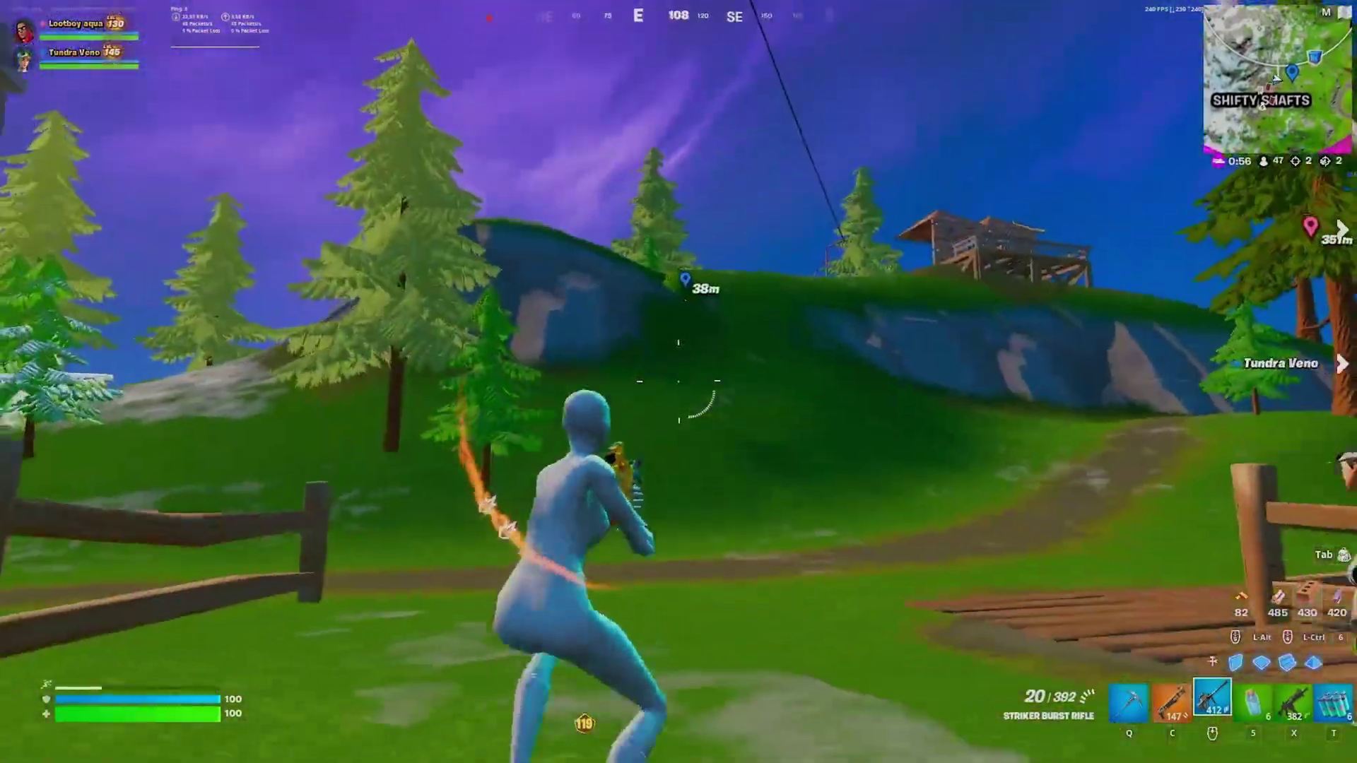
# - Run across the field toward the Shifty Shafts buildings, switching between pickaxe and SMG
pyautogui.press('w')
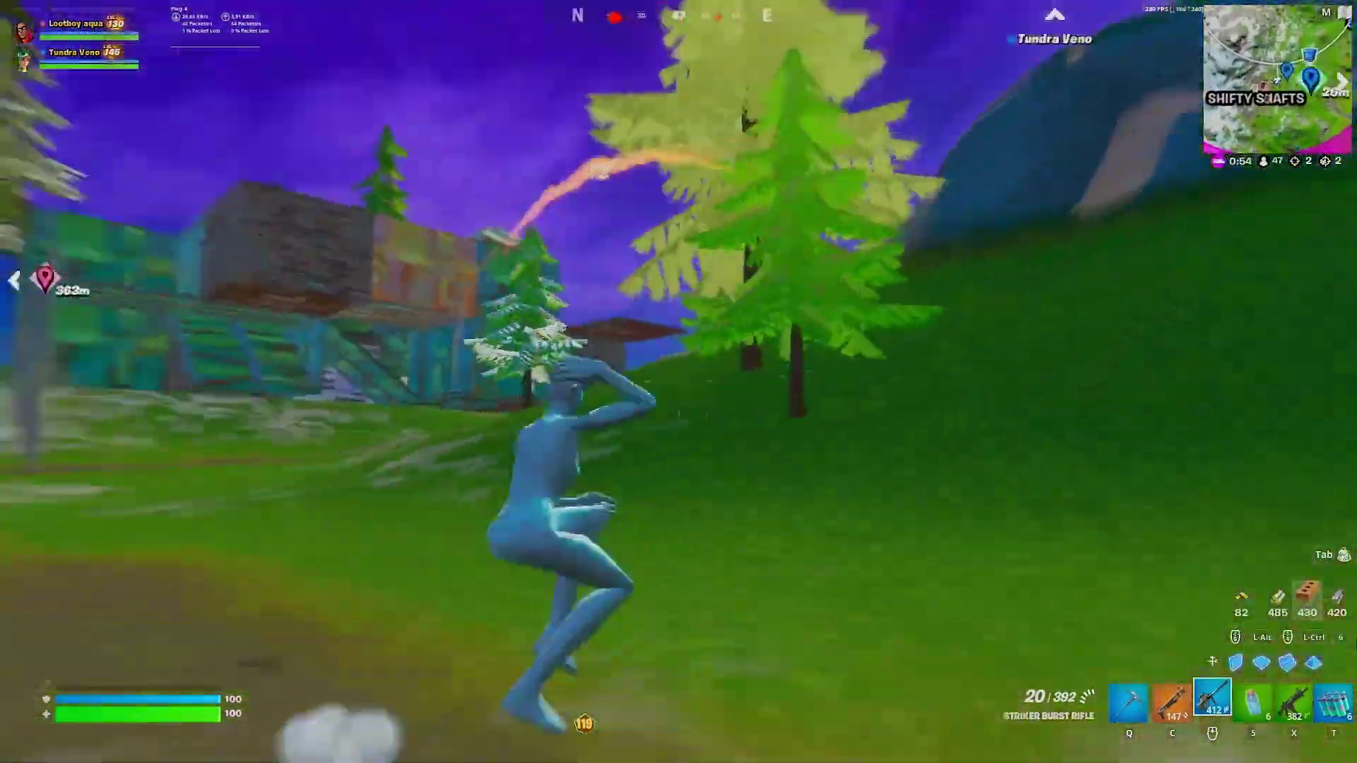
pyautogui.press('w')
pyautogui.press('q')
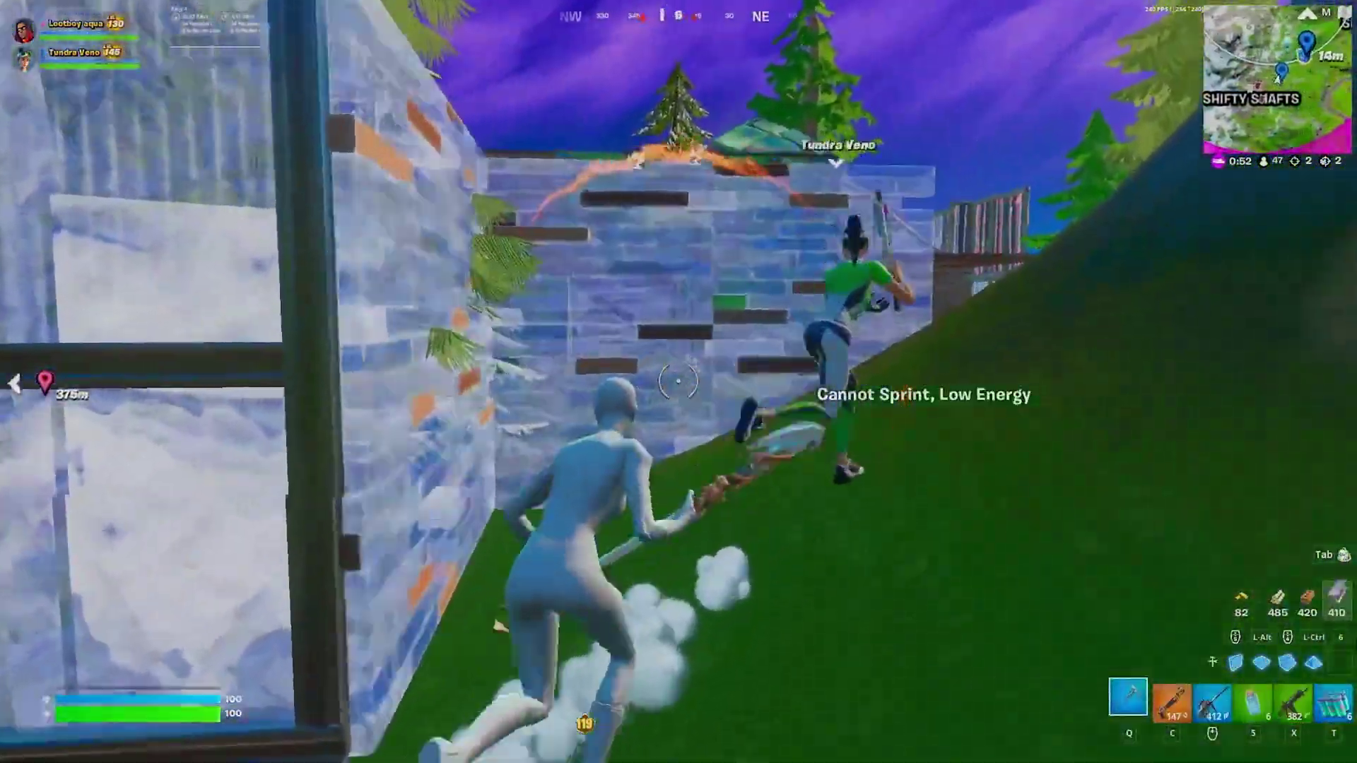
pyautogui.press('w')
pyautogui.press('x')
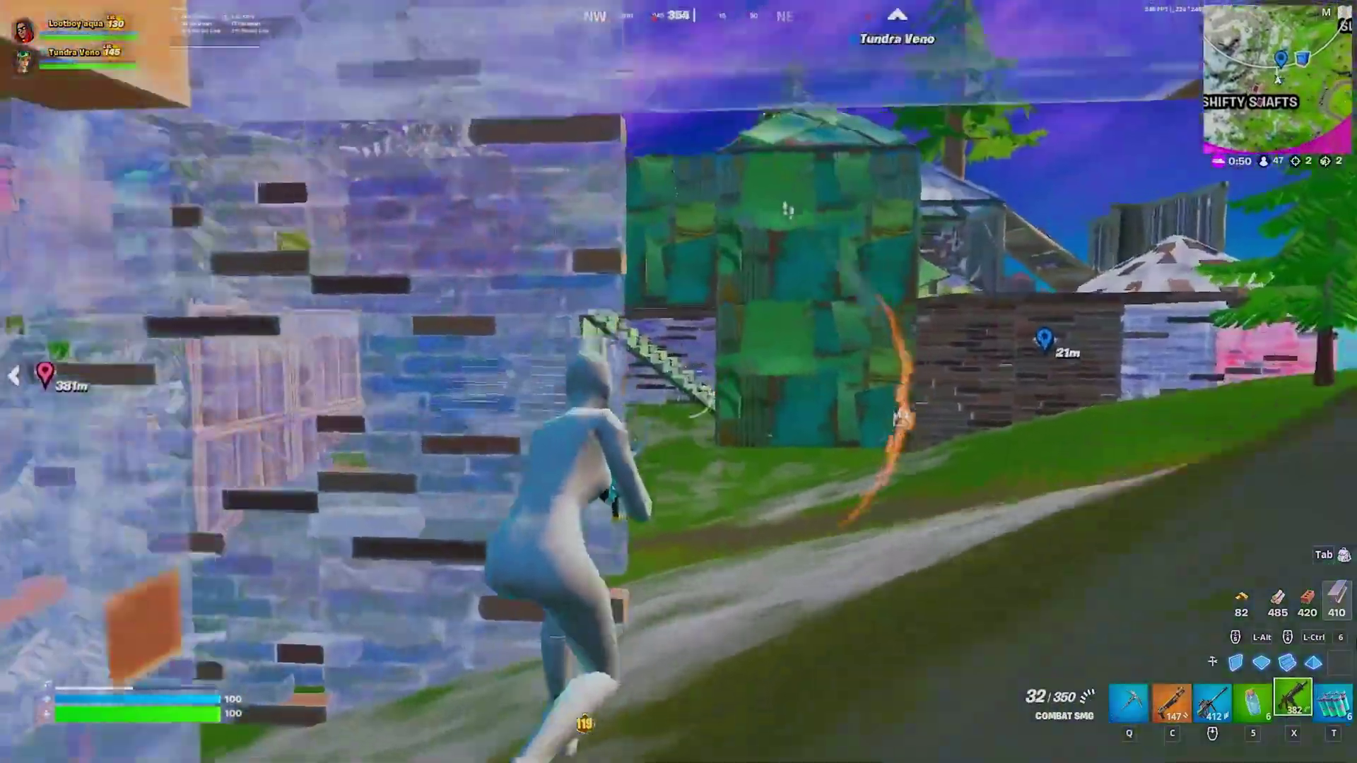
pyautogui.press('w')
pyautogui.press('ctrl')
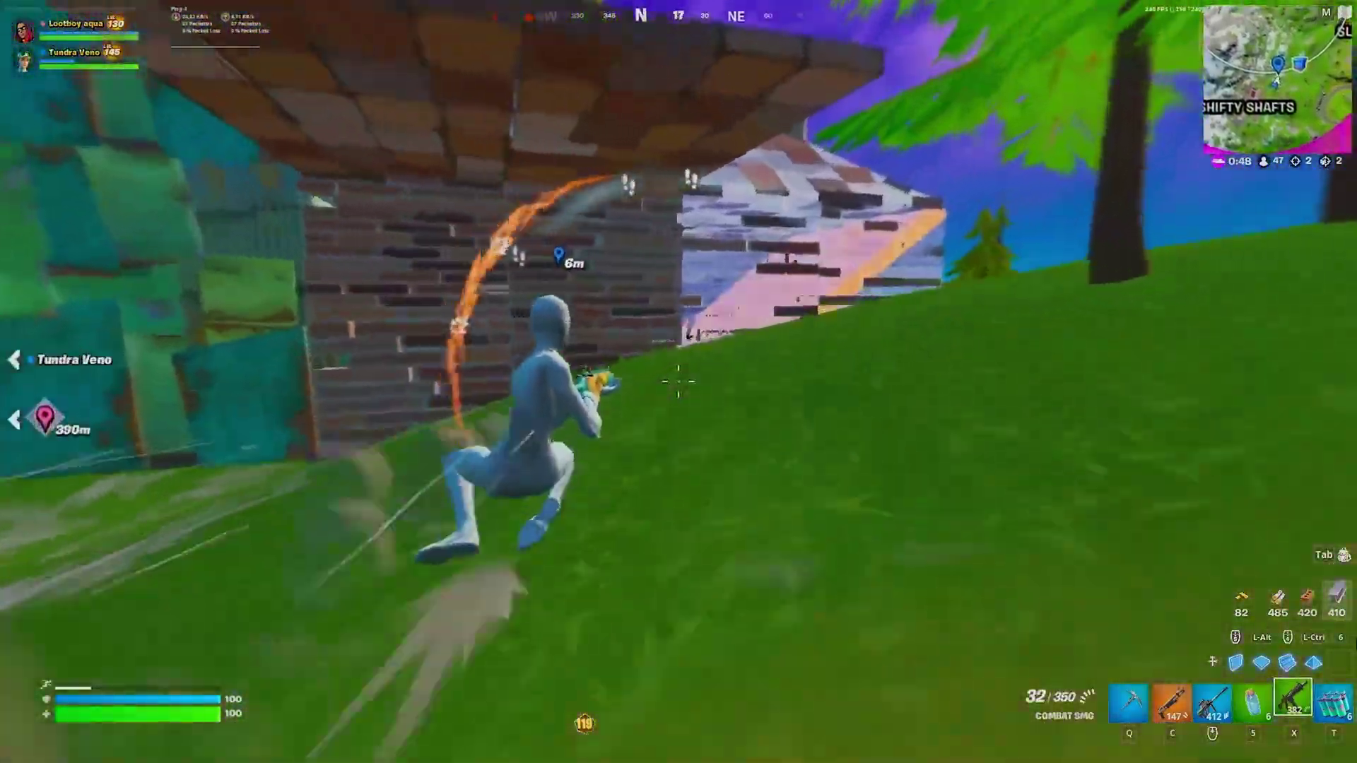
pyautogui.press('w')
# - Shoot and pickaxe the brick wall, placing and editing wall pieces
pyautogui.click(678, 382)
pyautogui.press('q')
pyautogui.press('g')
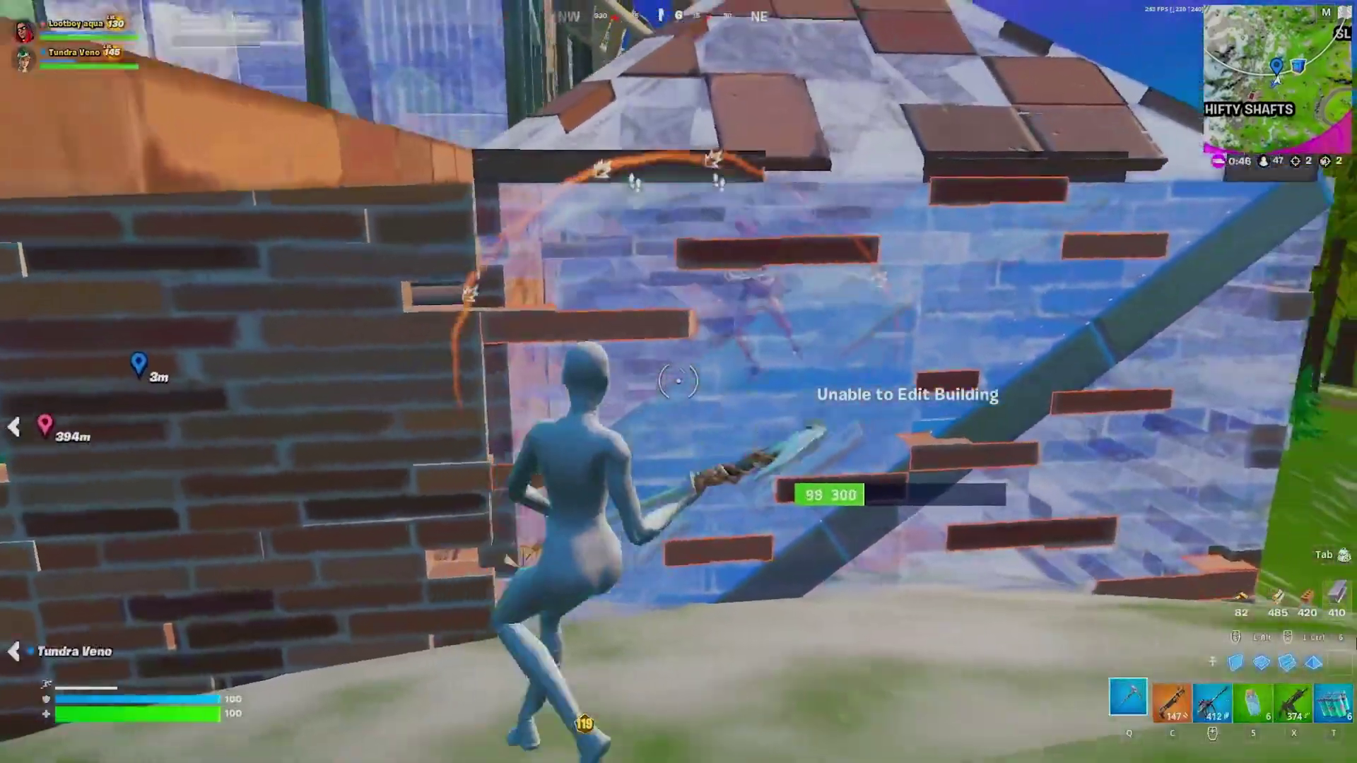
pyautogui.click(679, 382)
pyautogui.click(679, 382)
pyautogui.click(678, 382)
pyautogui.click(679, 382)
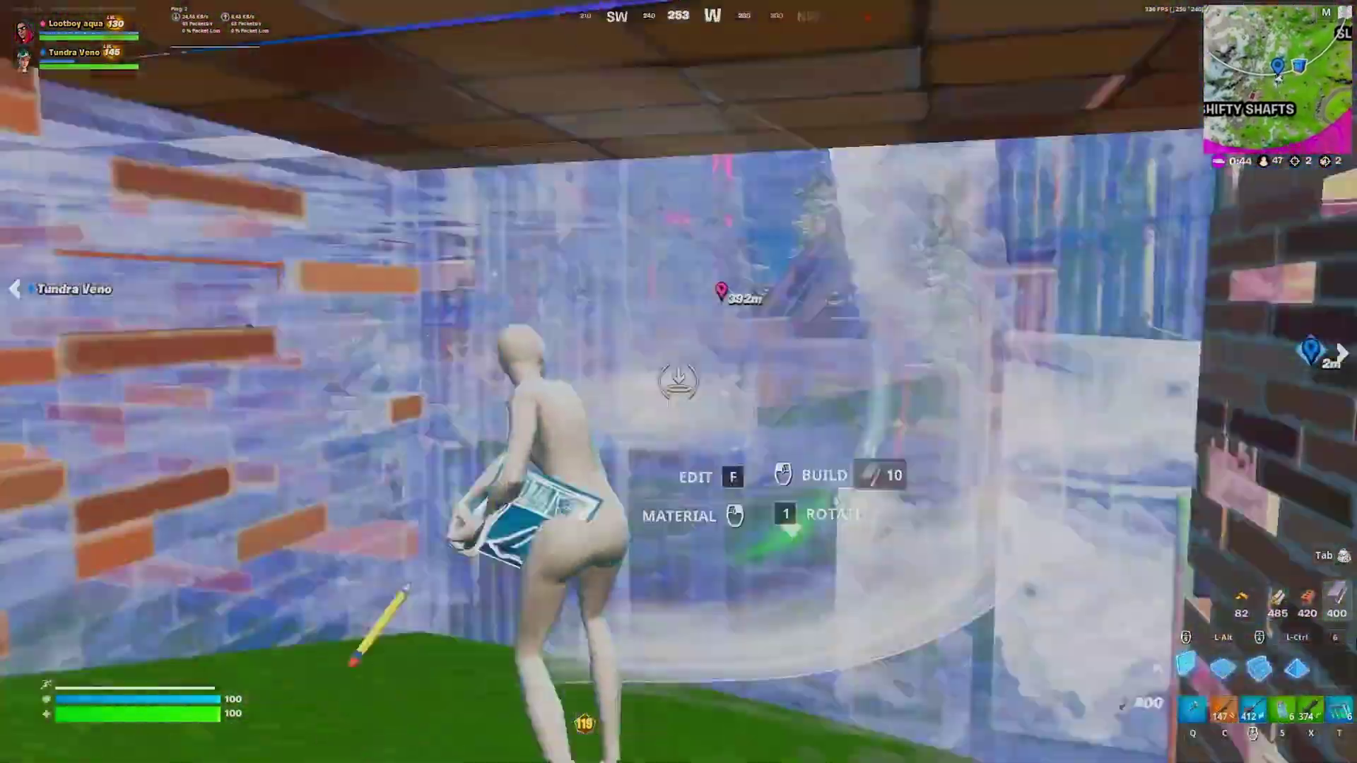
pyautogui.press('q')
pyautogui.click(678, 382)
pyautogui.click(678, 381)
pyautogui.press('f')
pyautogui.press('f')
pyautogui.click(679, 381)
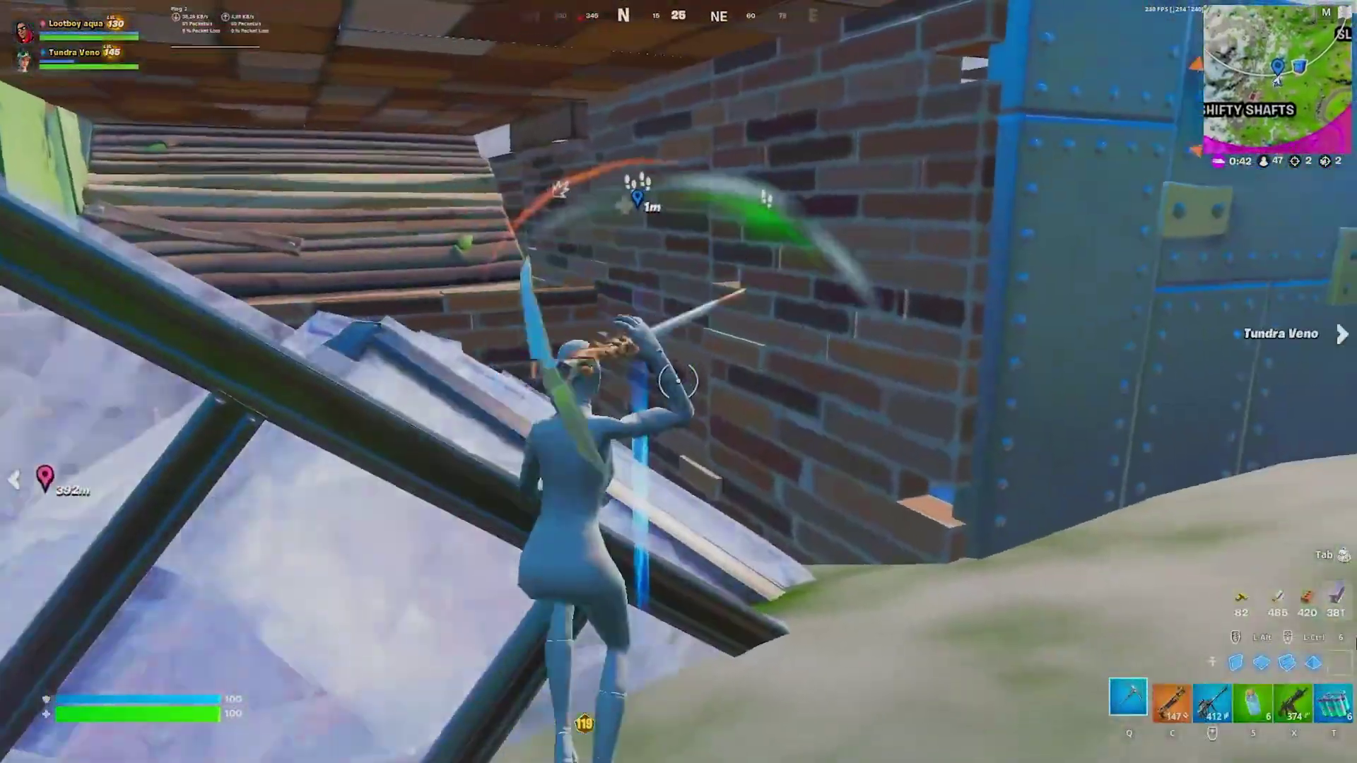